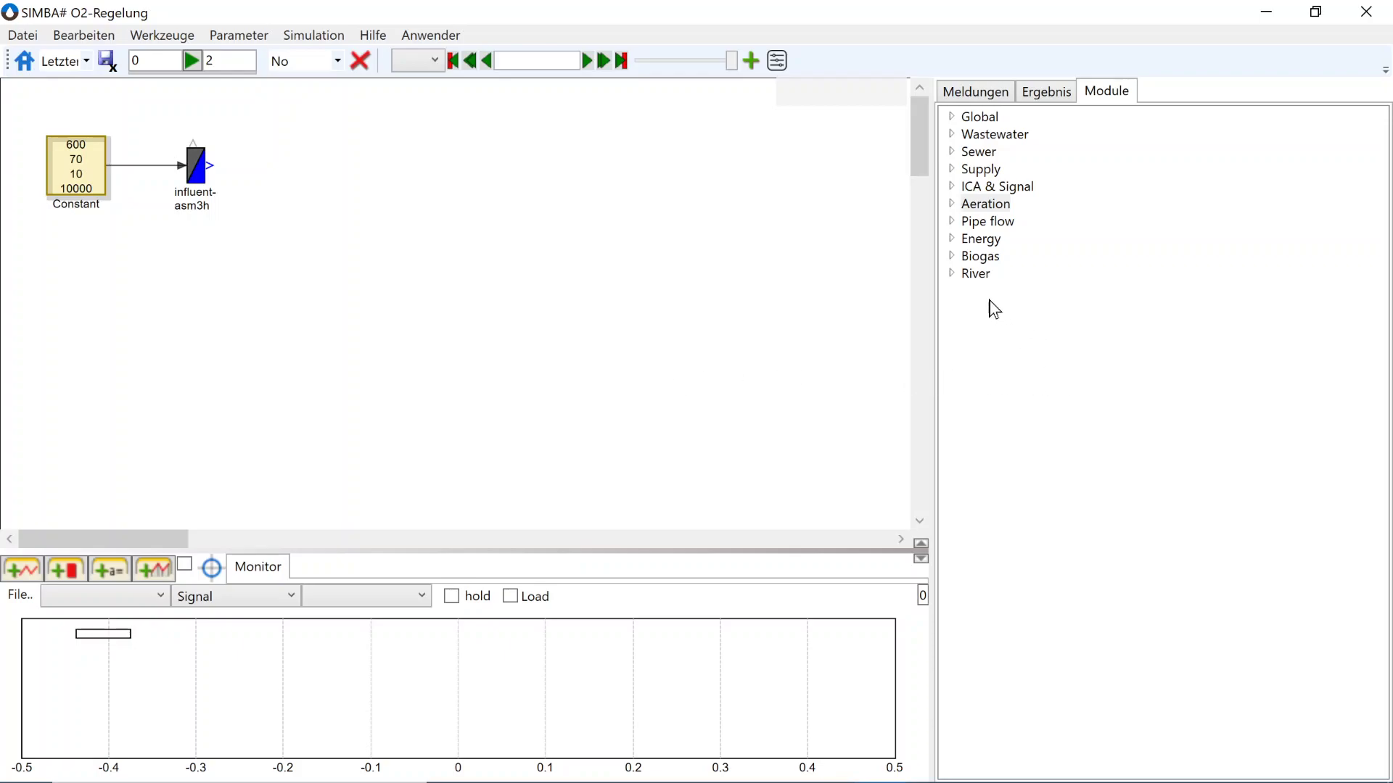
- Add a CSTR Nitri extern reactor beside the influent-asm3h block and connect the influent output to the reactor's upper inlet
left_click(952, 135)
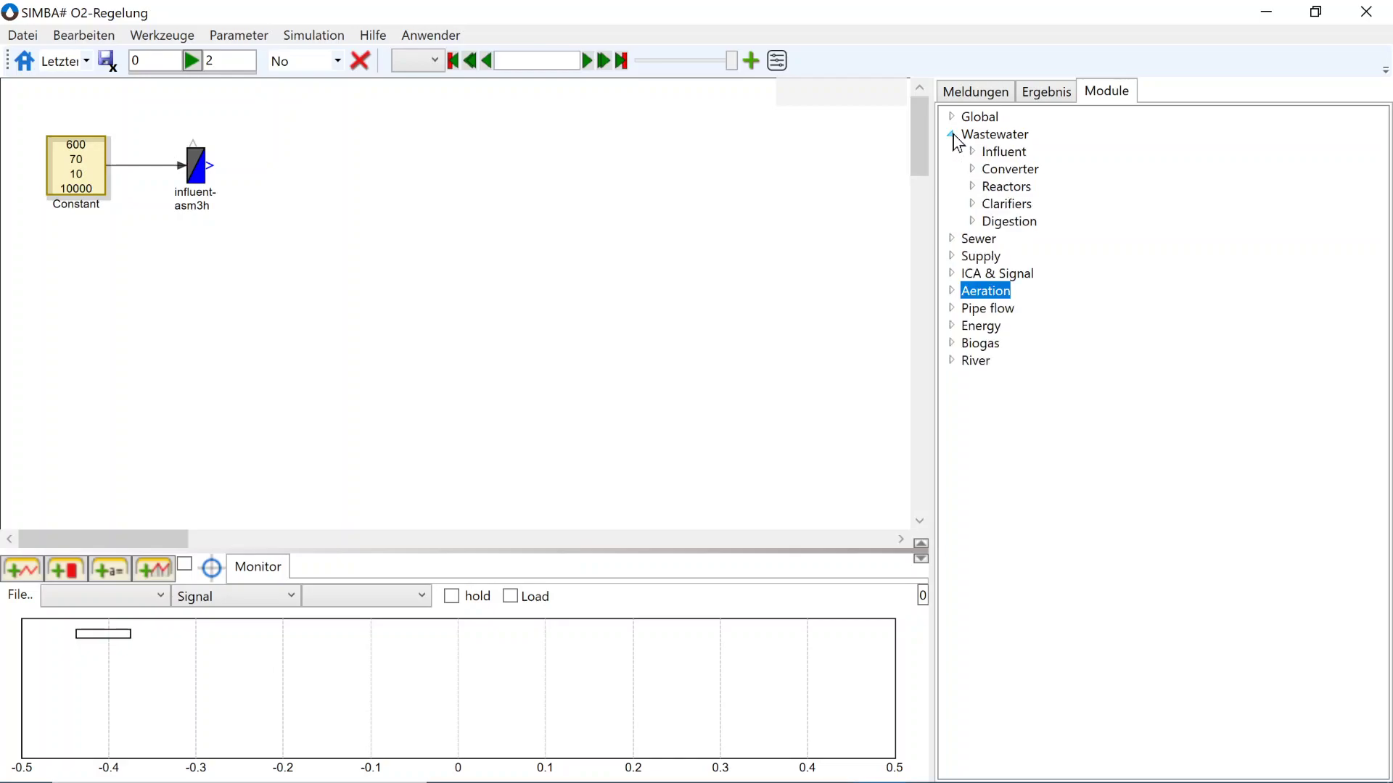
left_click(973, 186)
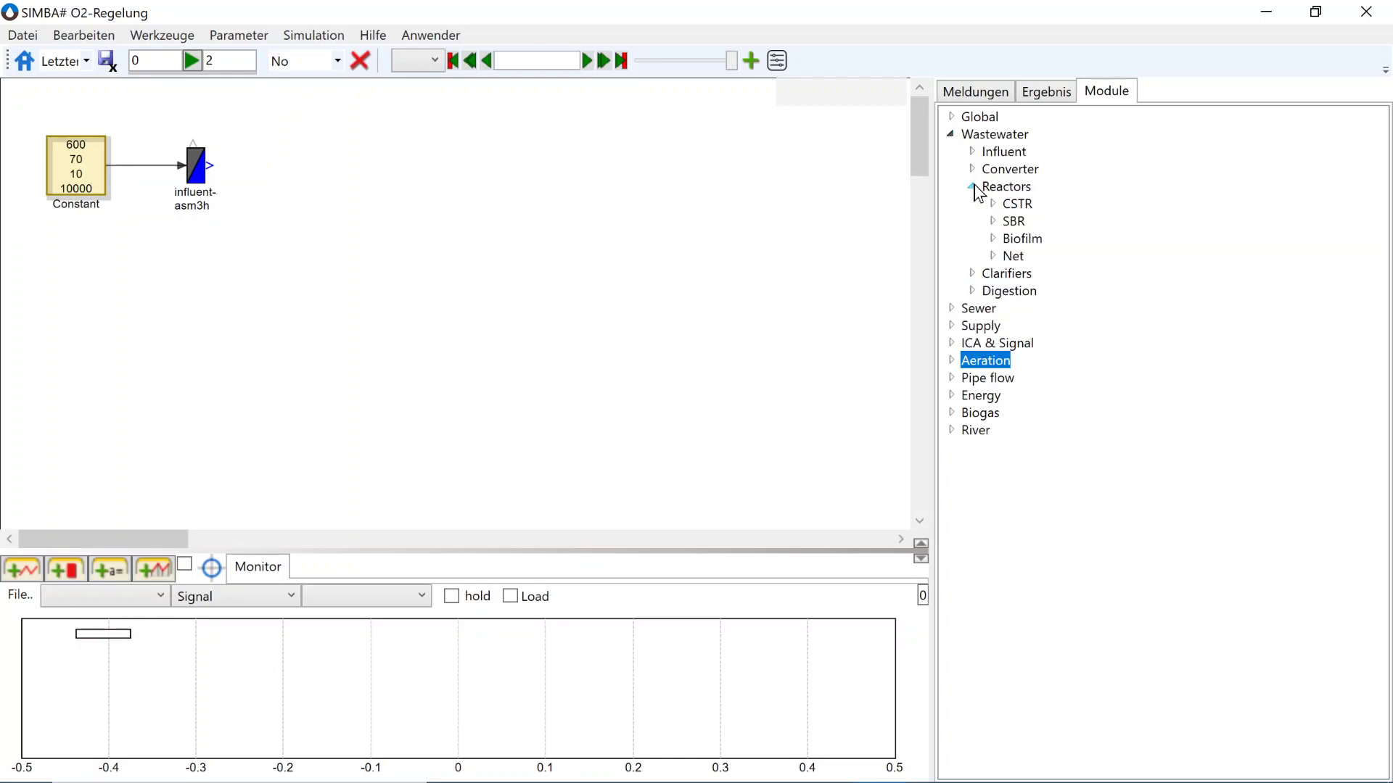
left_click(991, 205)
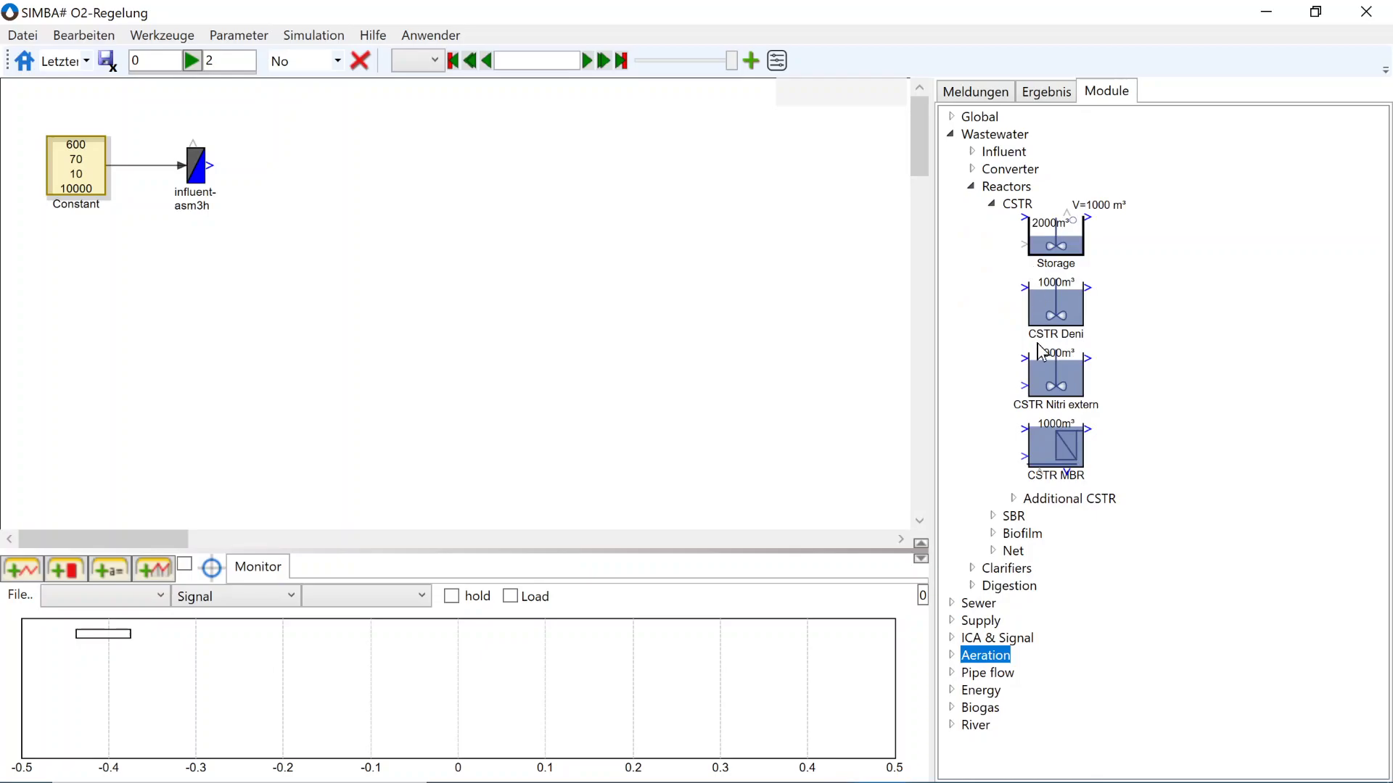
mouse_move(1068, 390)
left_mouse_down()
mouse_move(394, 167)
mouse_move(380, 183)
mouse_move(323, 186)
left_mouse_up()
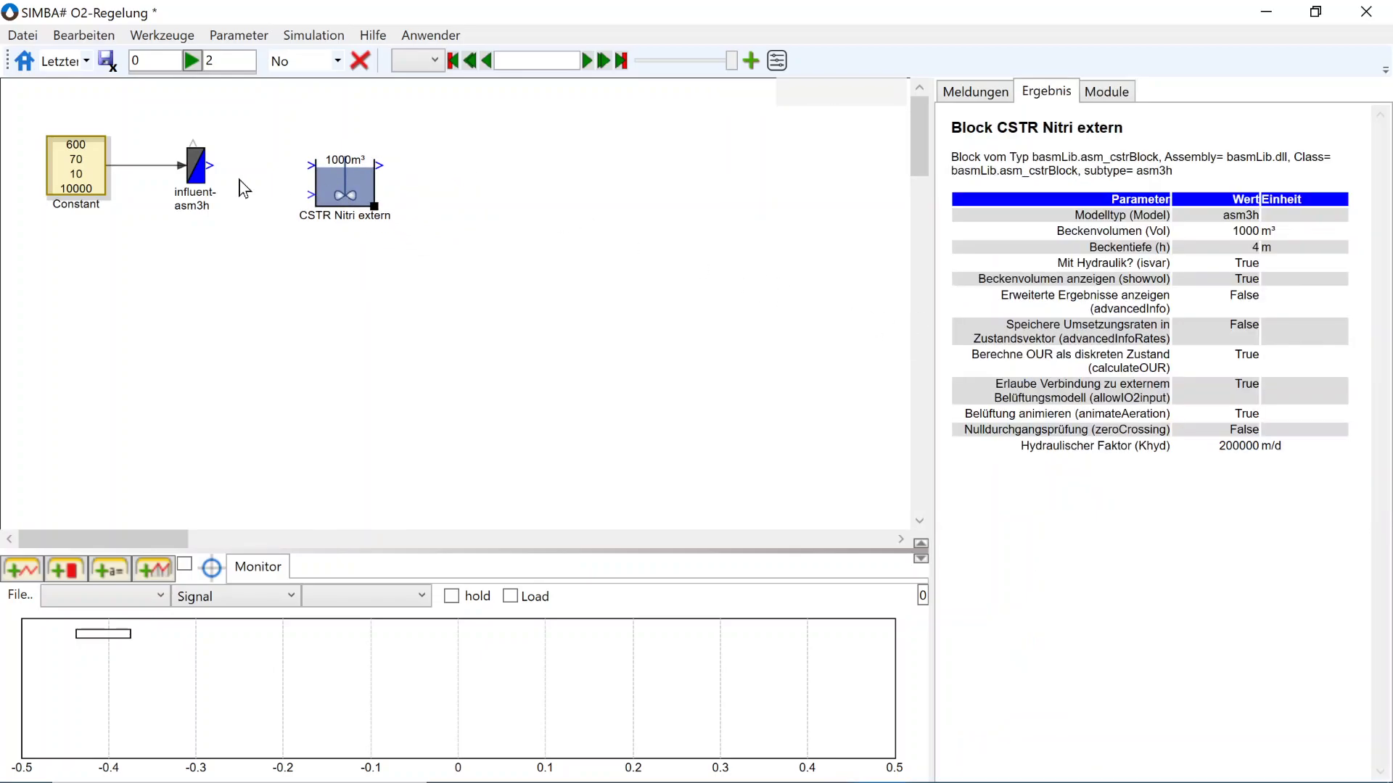
left_click_drag(211, 166, 313, 165)
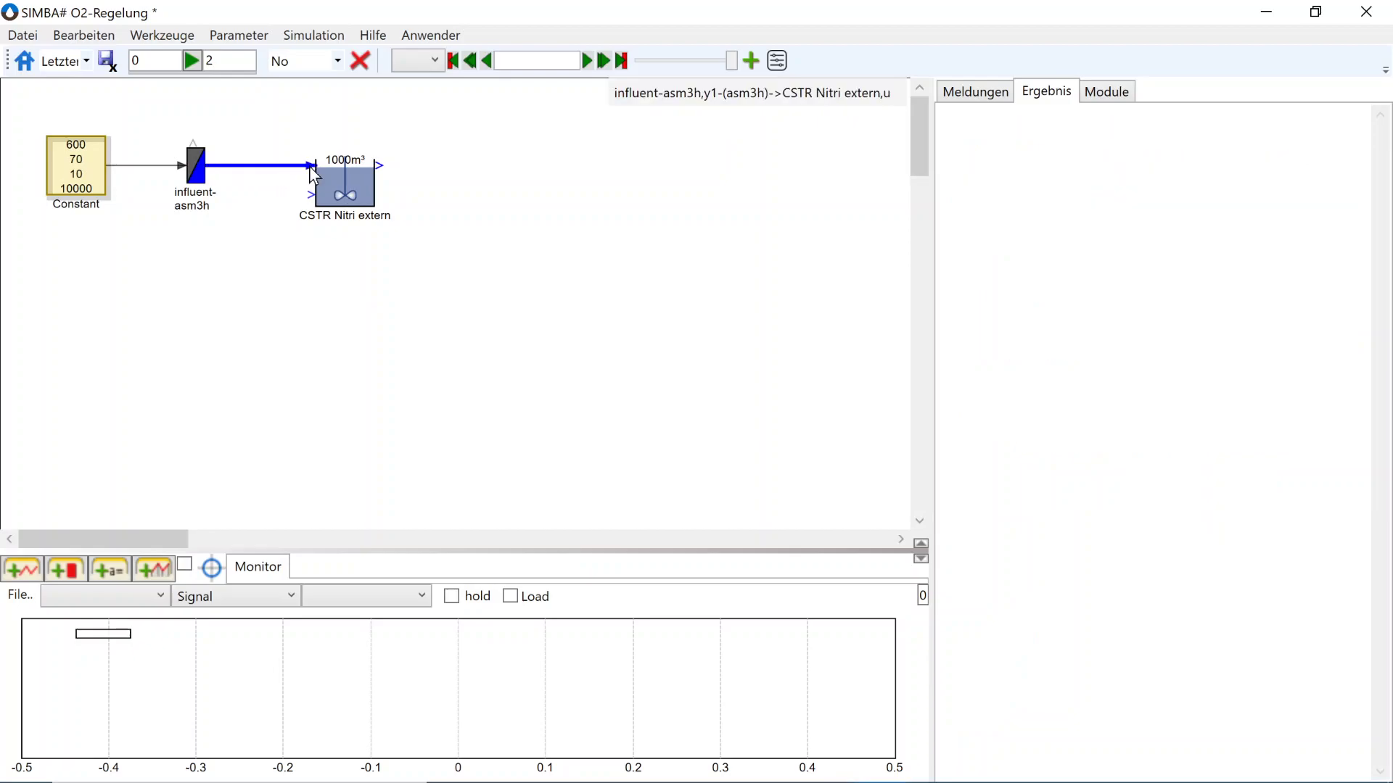
- Check the CSTR Nitri extern reactor's parameters, accept them, and rename the block as Belebungsbecken
double_click(349, 177)
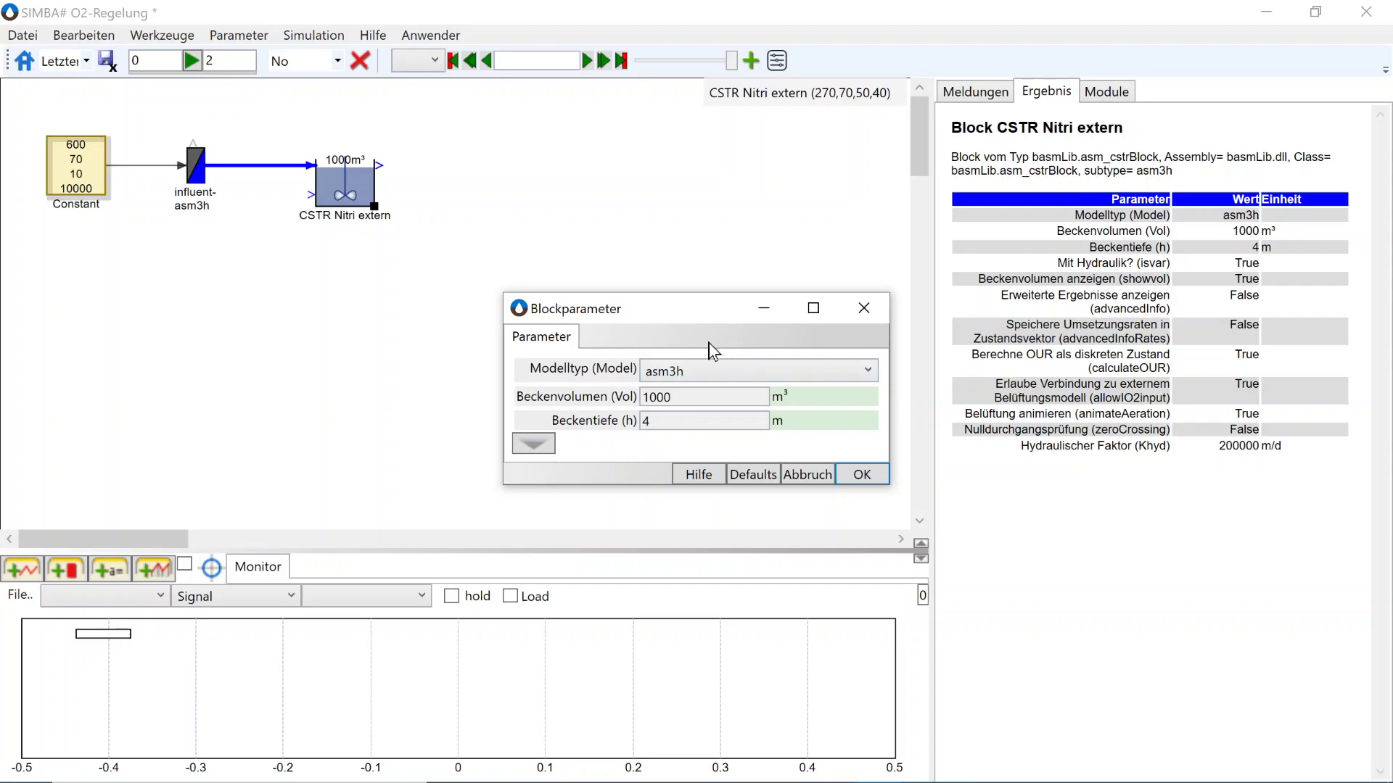
left_click(862, 475)
left_click(351, 217)
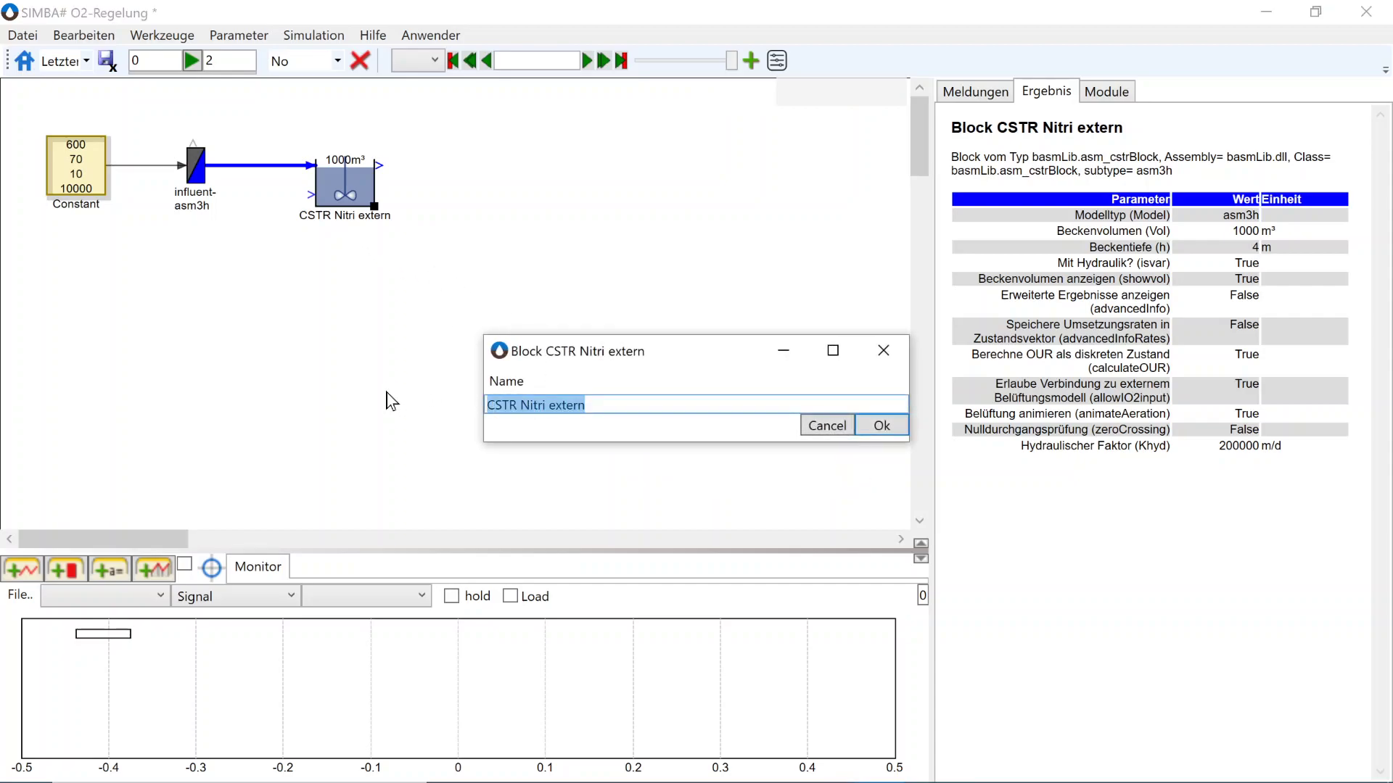
type("Belebungsbecken")
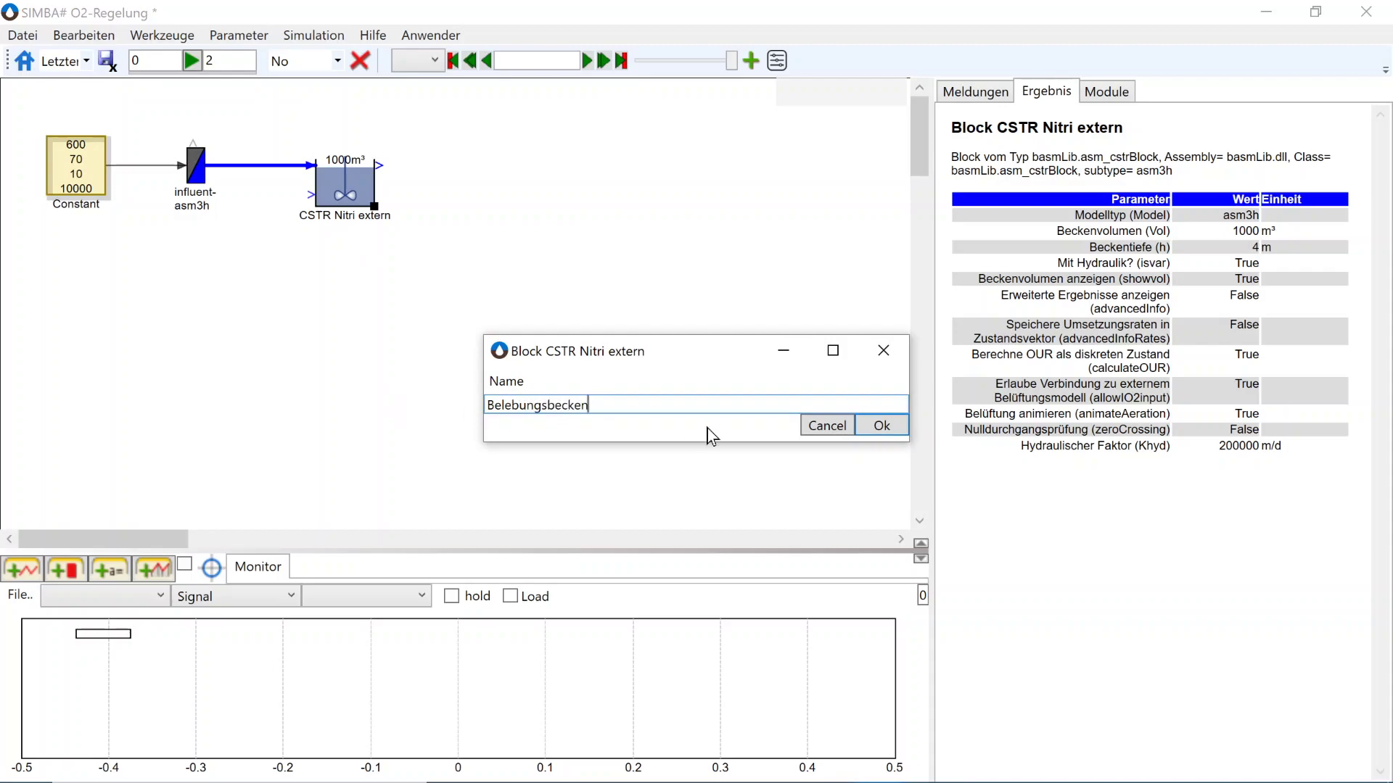
left_click(888, 426)
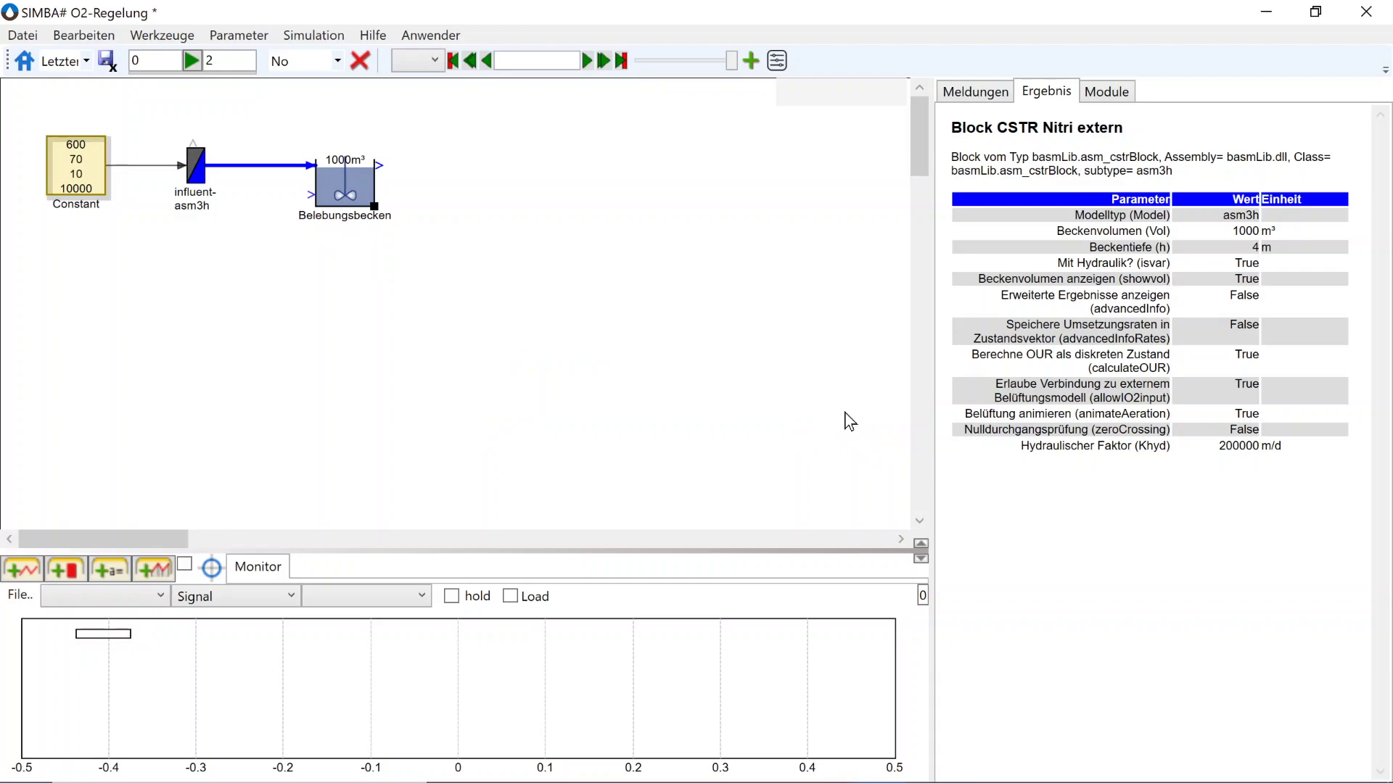
- Add an SO measuring block from the Global library downstream of Belebungsbecken, level with its outlet
left_click(1107, 92)
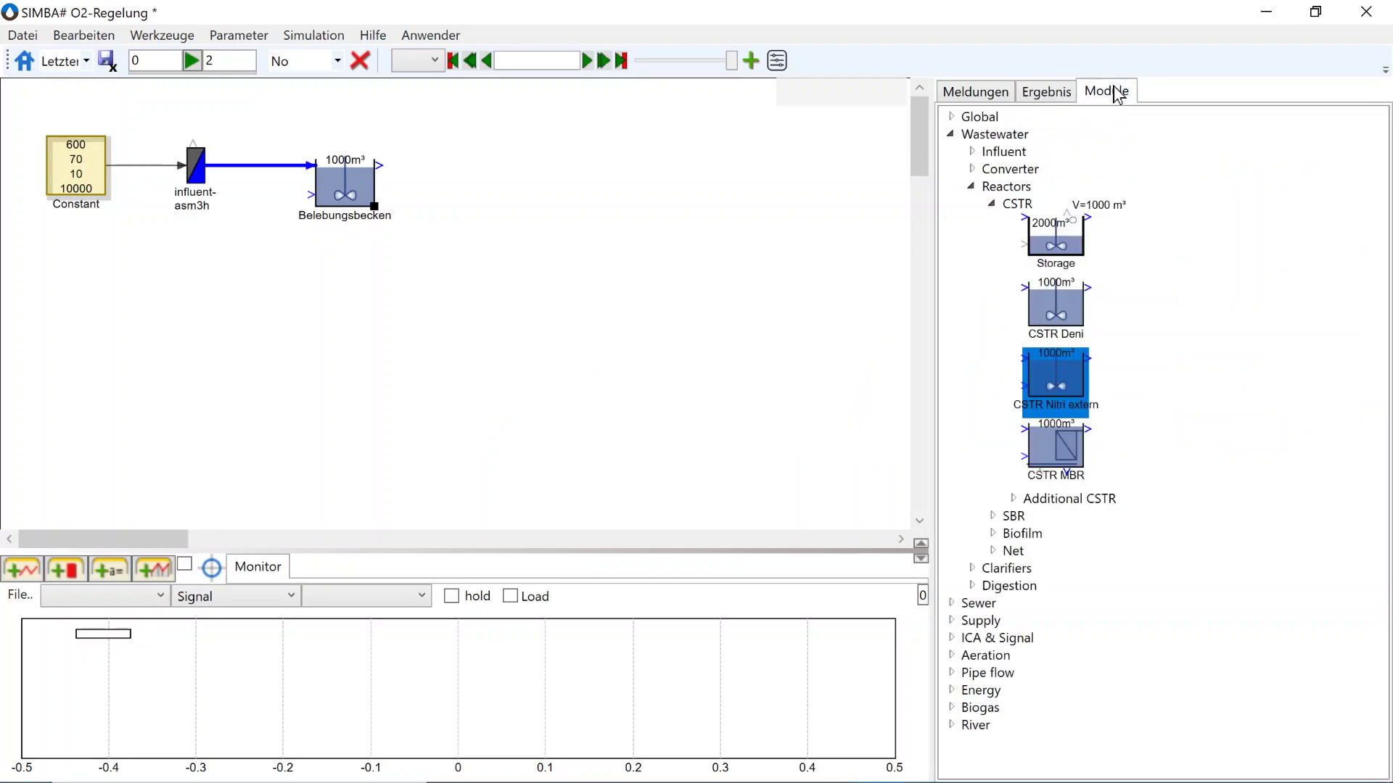
left_click(991, 204)
left_click(973, 186)
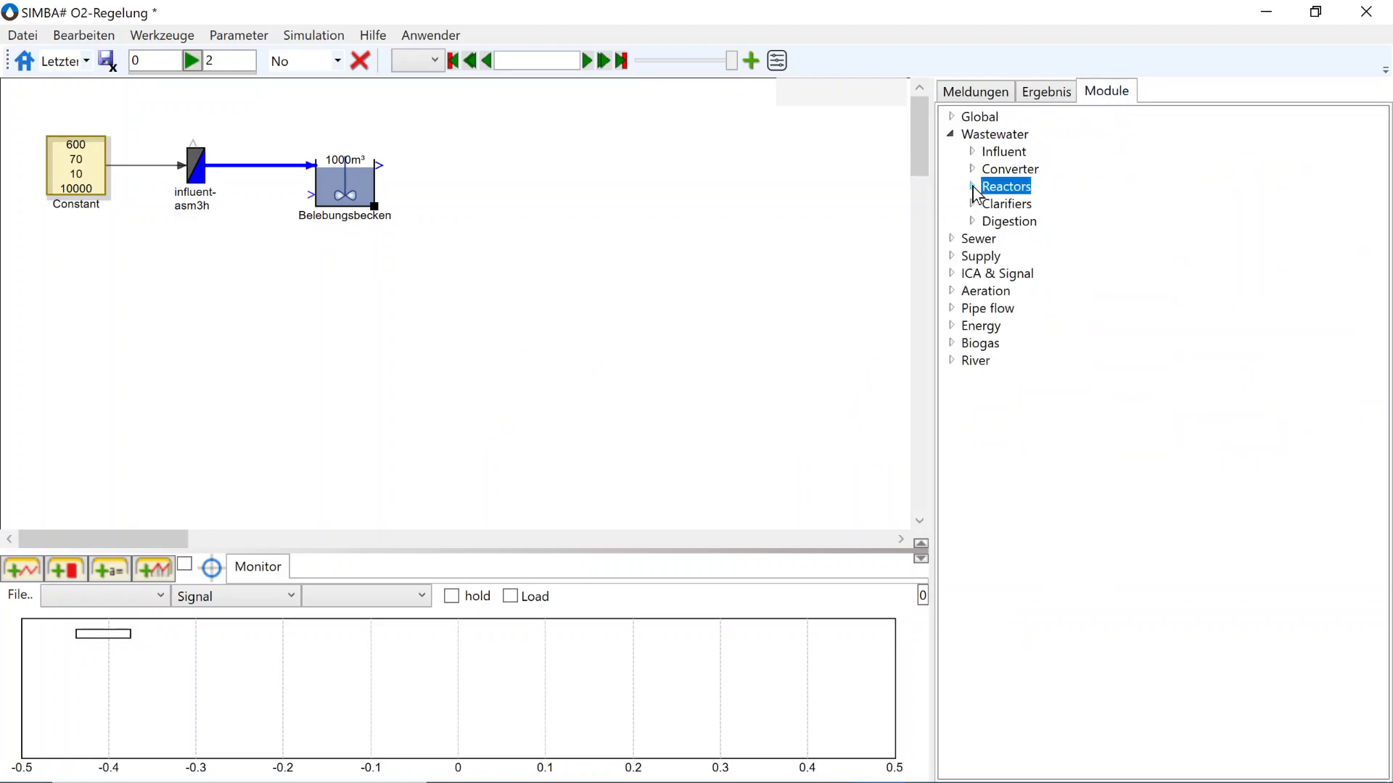
left_click(951, 135)
left_click(951, 116)
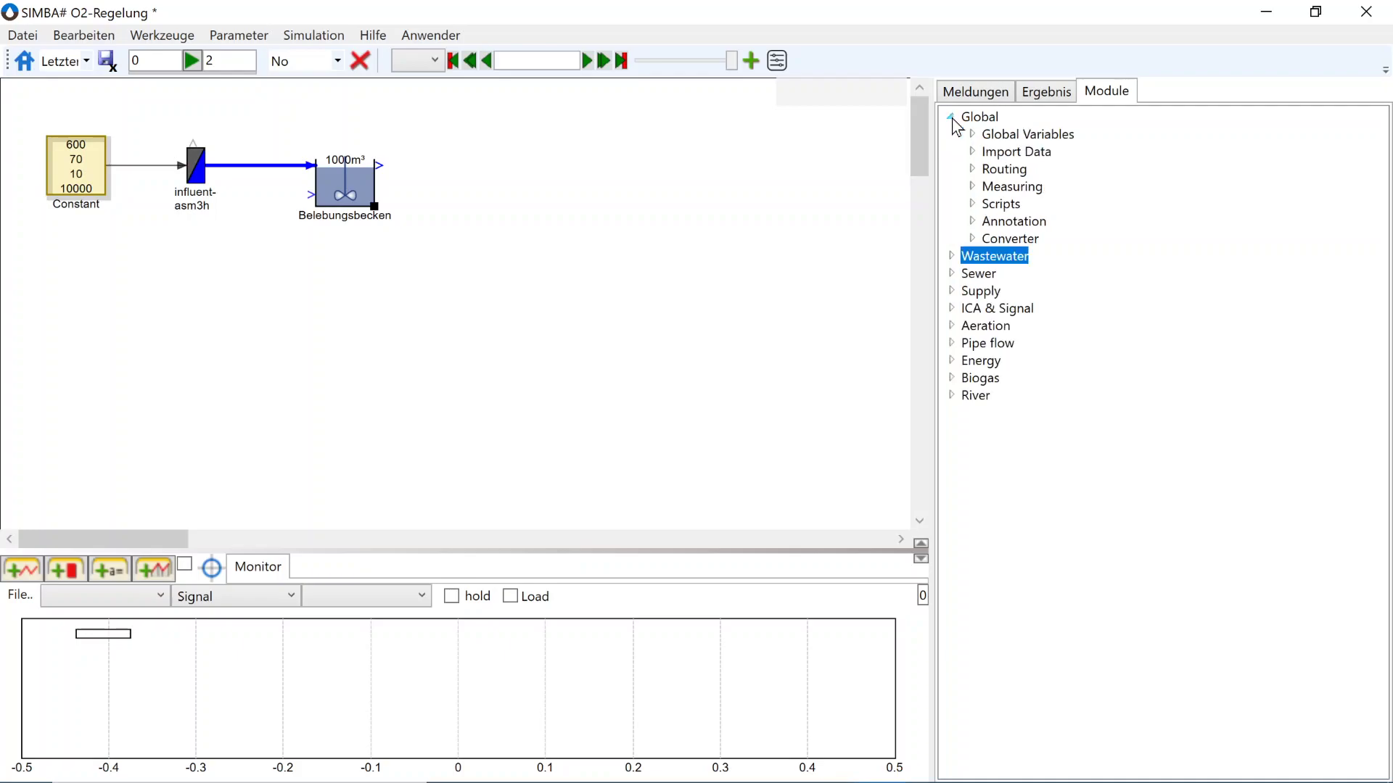
left_click(972, 187)
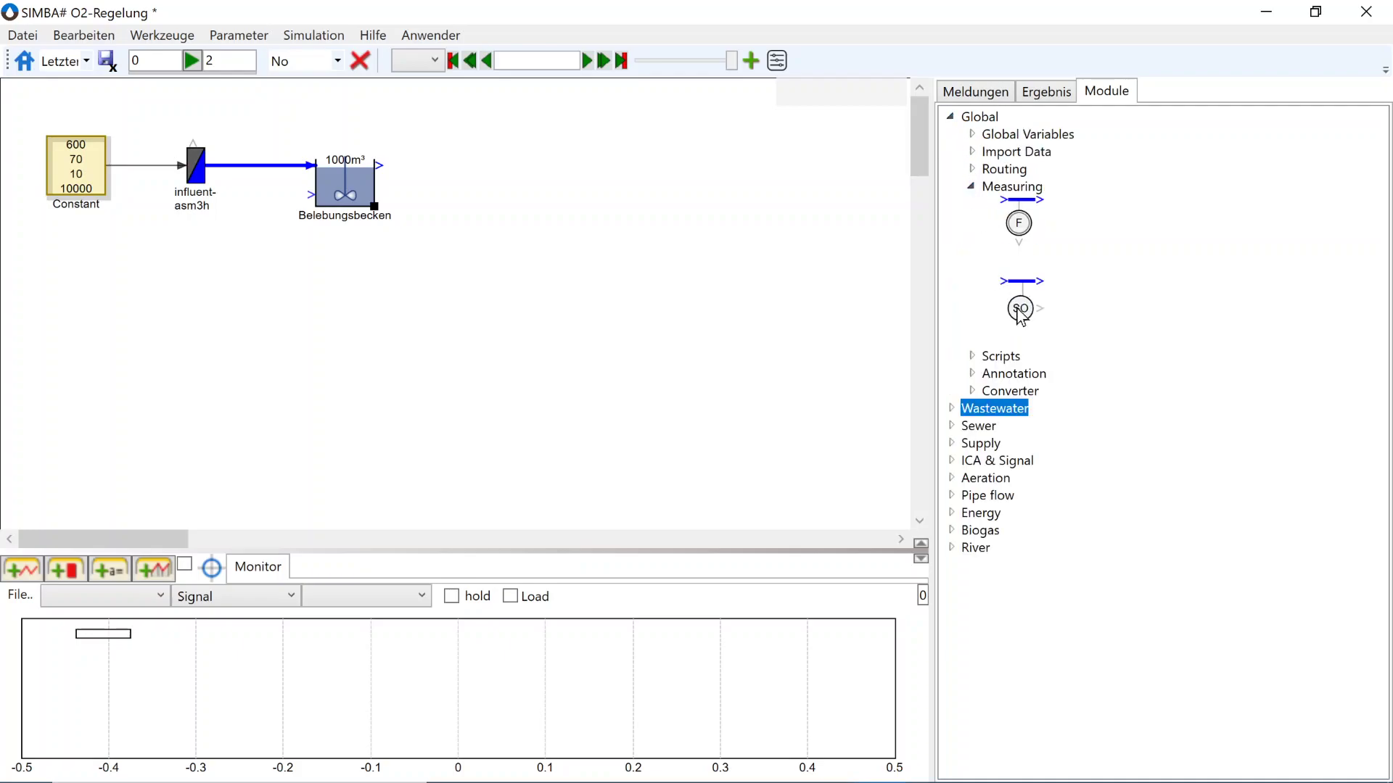
left_click_drag(1019, 312, 811, 246)
left_click_drag(488, 159, 519, 211)
left_click_drag(587, 247, 521, 204)
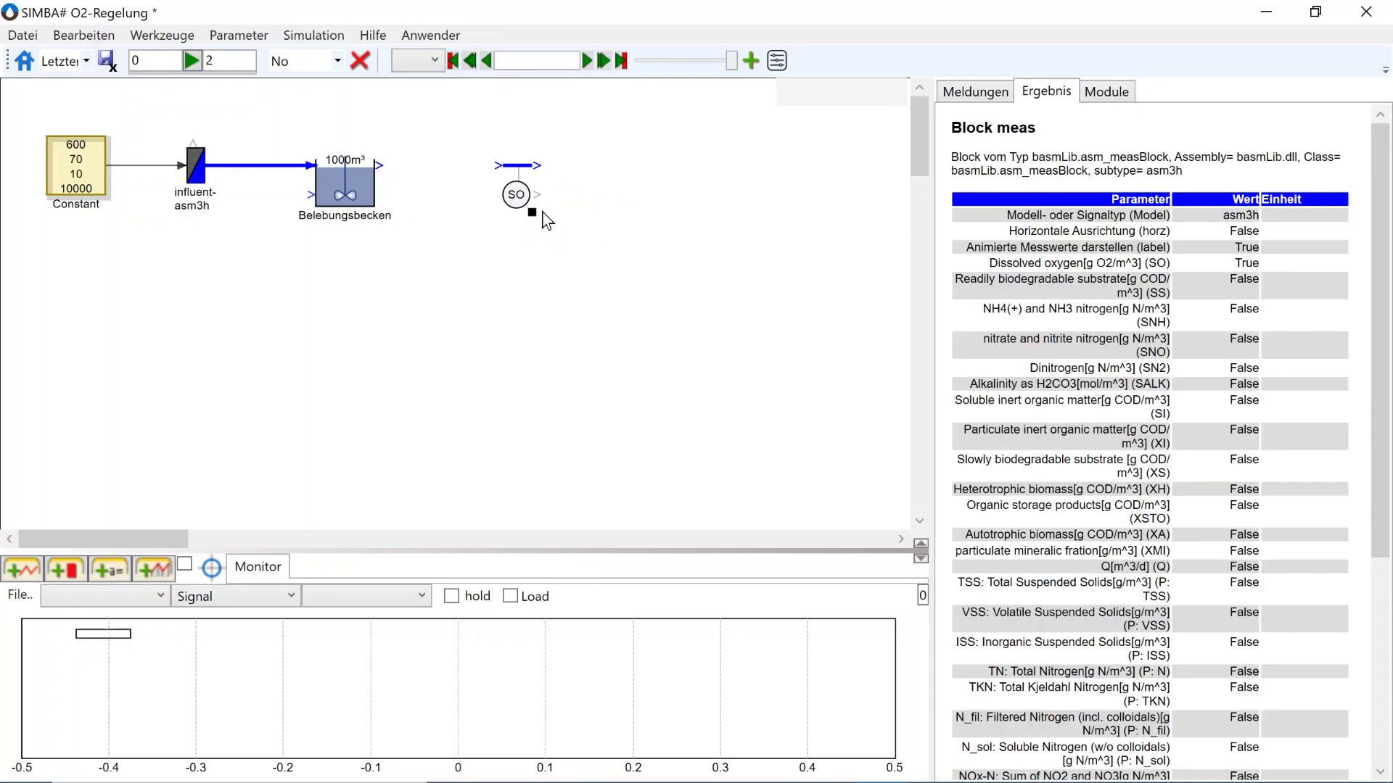
- Add a PID controller from the ICA & Signal library below and between Belebungsbecken and the SO measuring block
left_click(1108, 92)
left_click(969, 186)
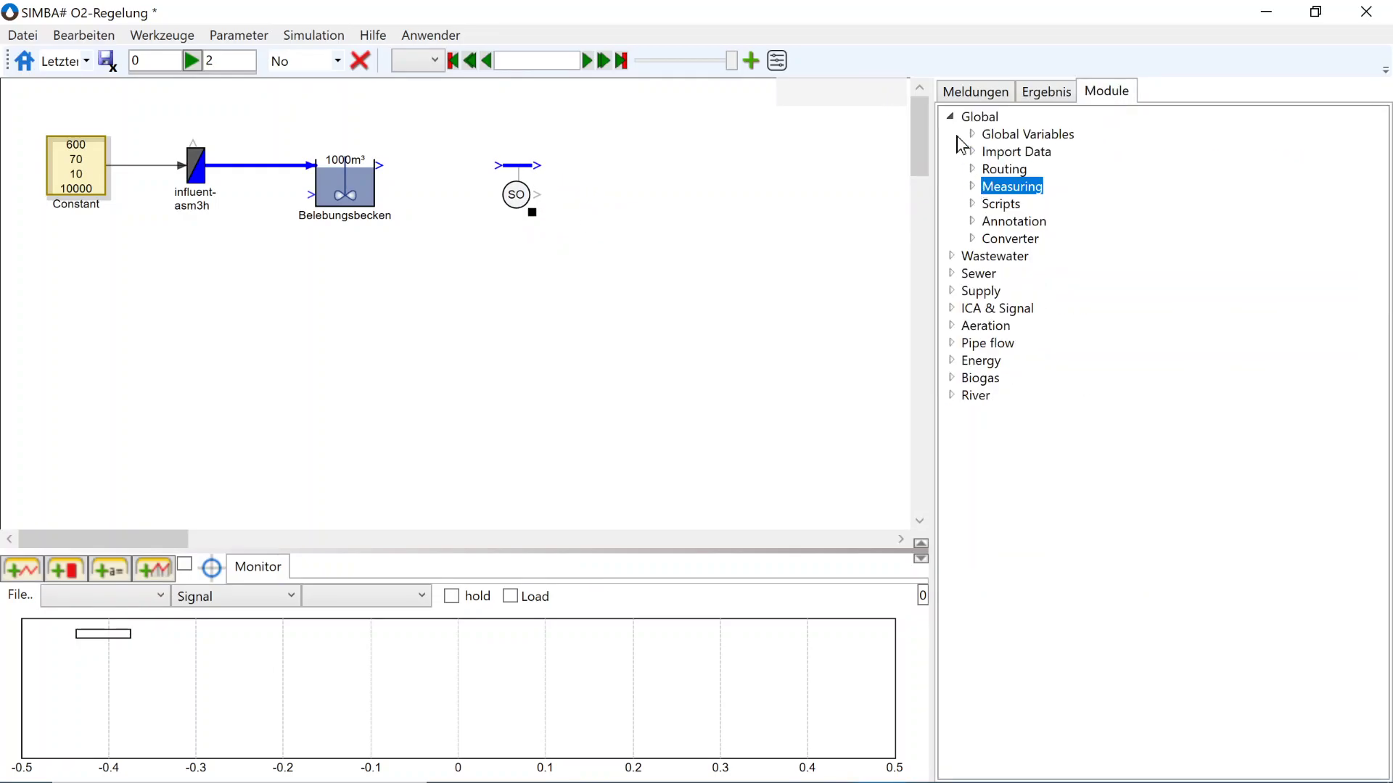
left_click(953, 117)
left_click(951, 187)
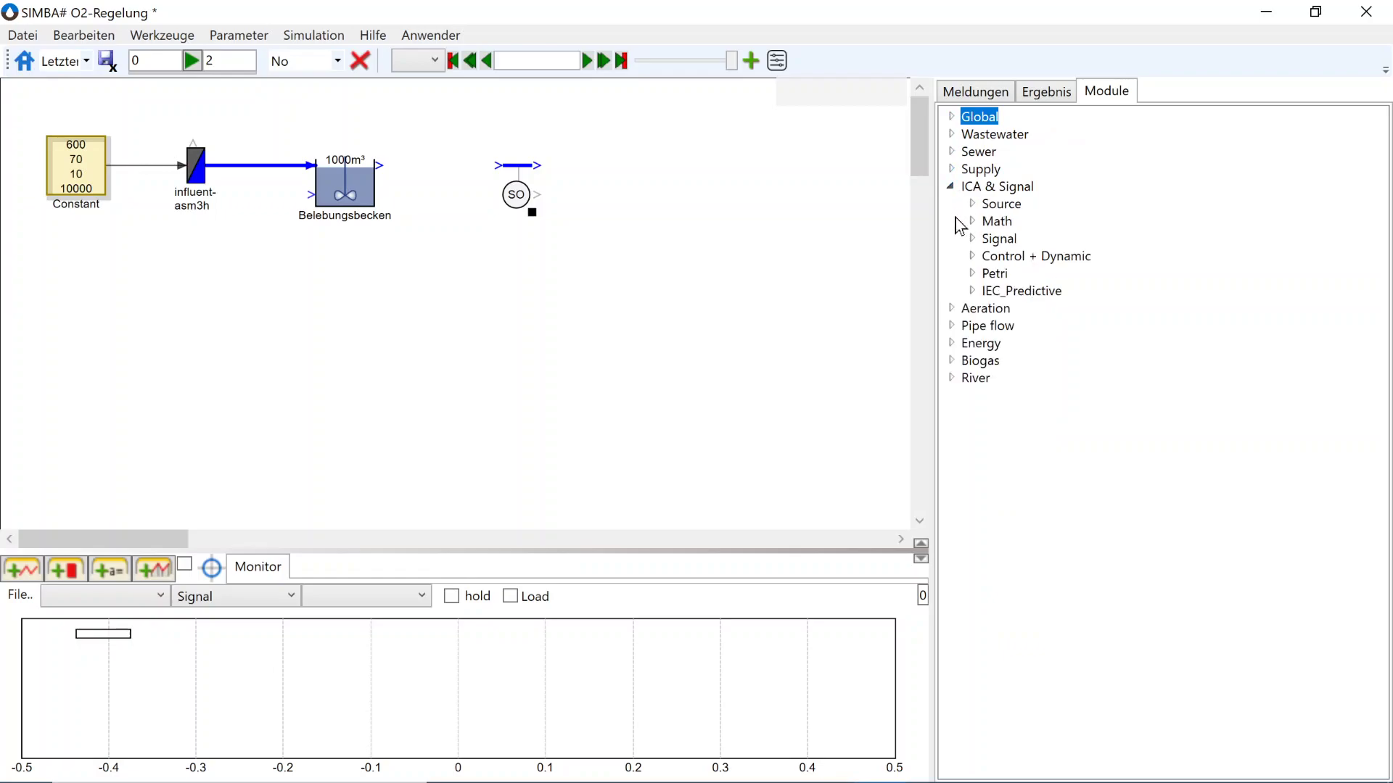
left_click(973, 257)
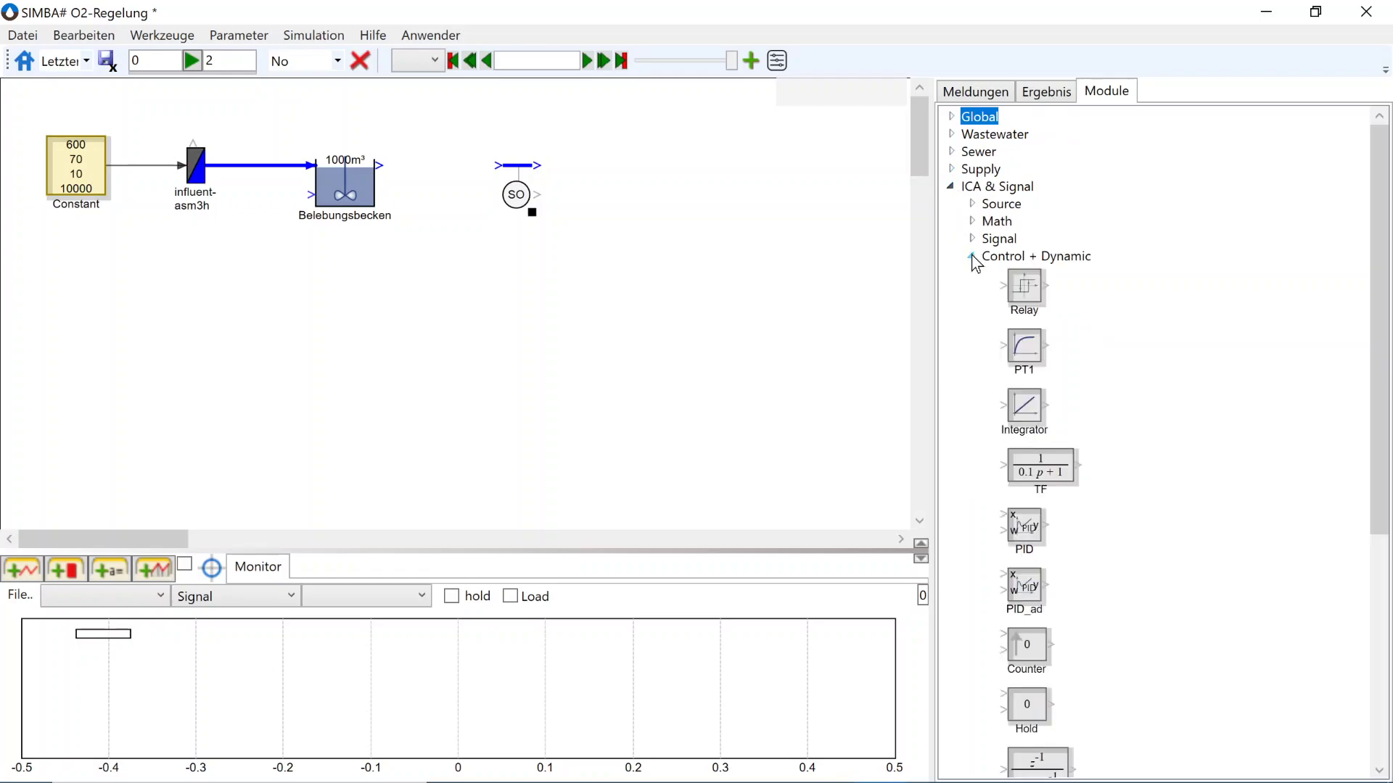
left_click(1025, 535)
left_click_drag(1026, 535, 424, 285)
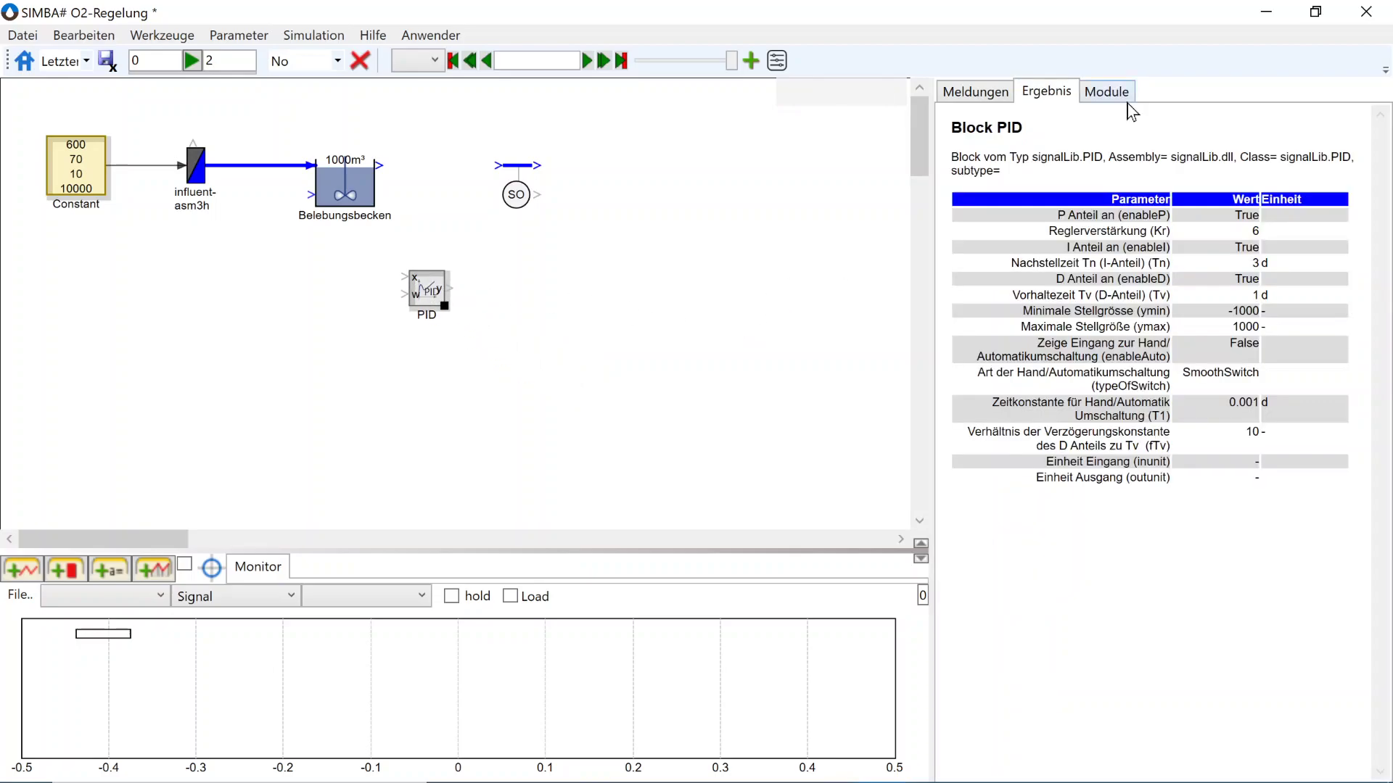
- Add a Constant signal source below and to the right of the SO measuring block
left_click(1125, 96)
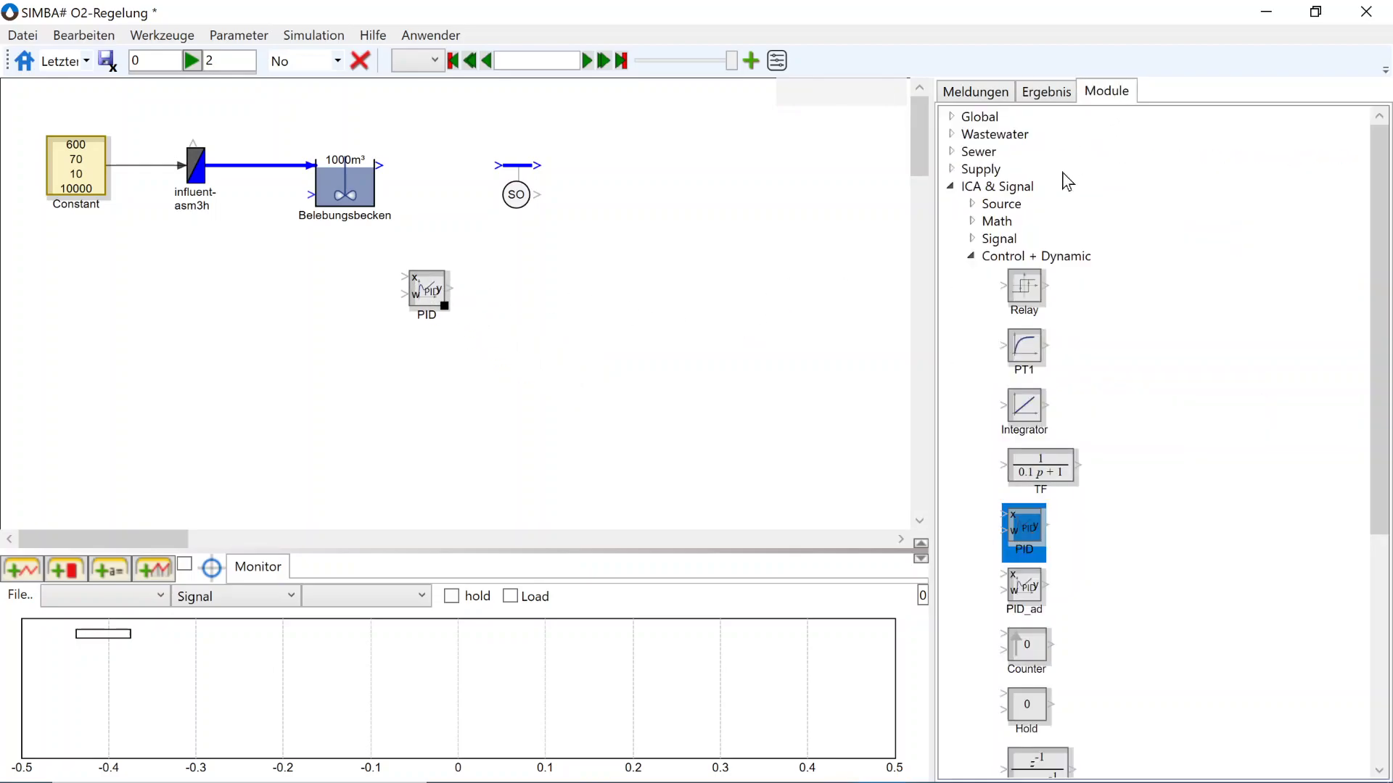
left_click(972, 204)
left_click_drag(1028, 240, 662, 270)
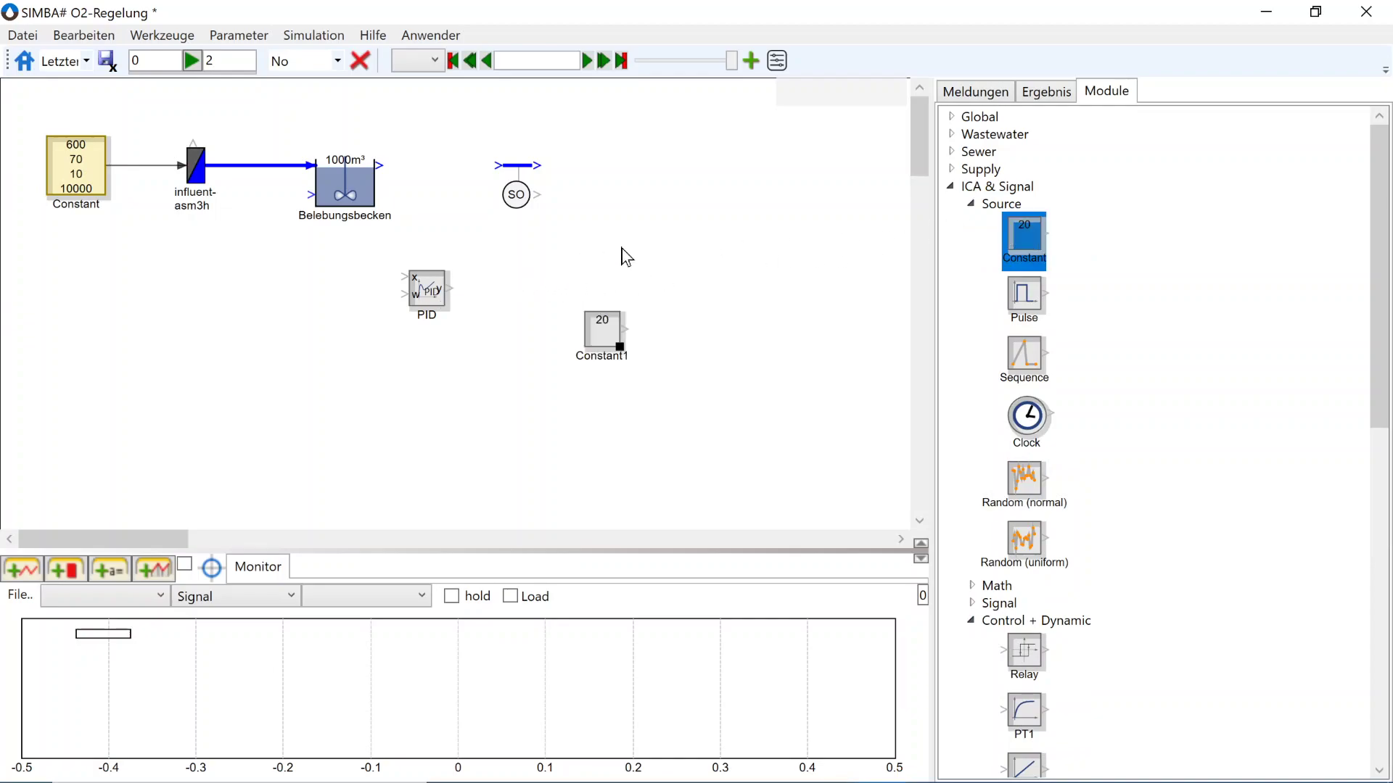
- Add a Diffuser_SI block from the Aeration library below and to the left of Belebungsbecken
left_click(951, 189)
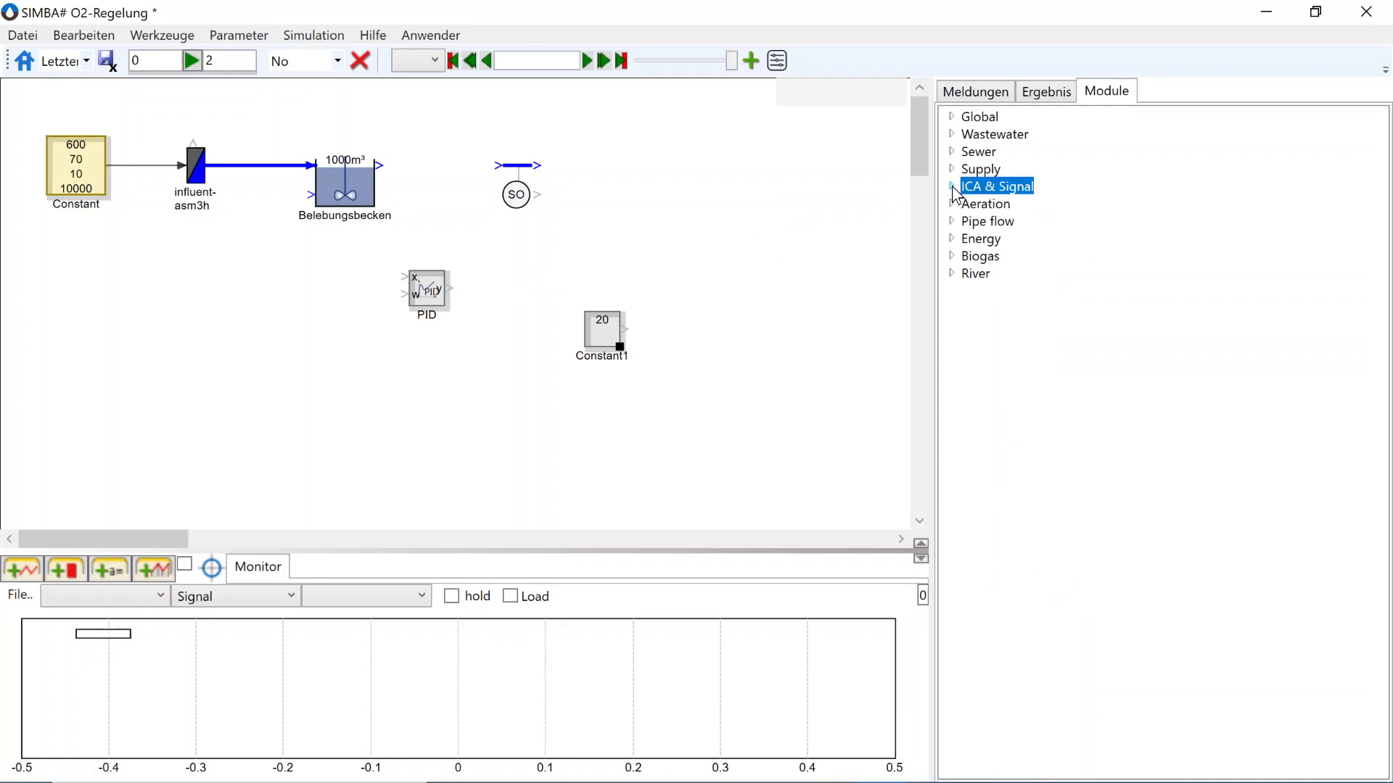
left_click(952, 204)
left_click(971, 221)
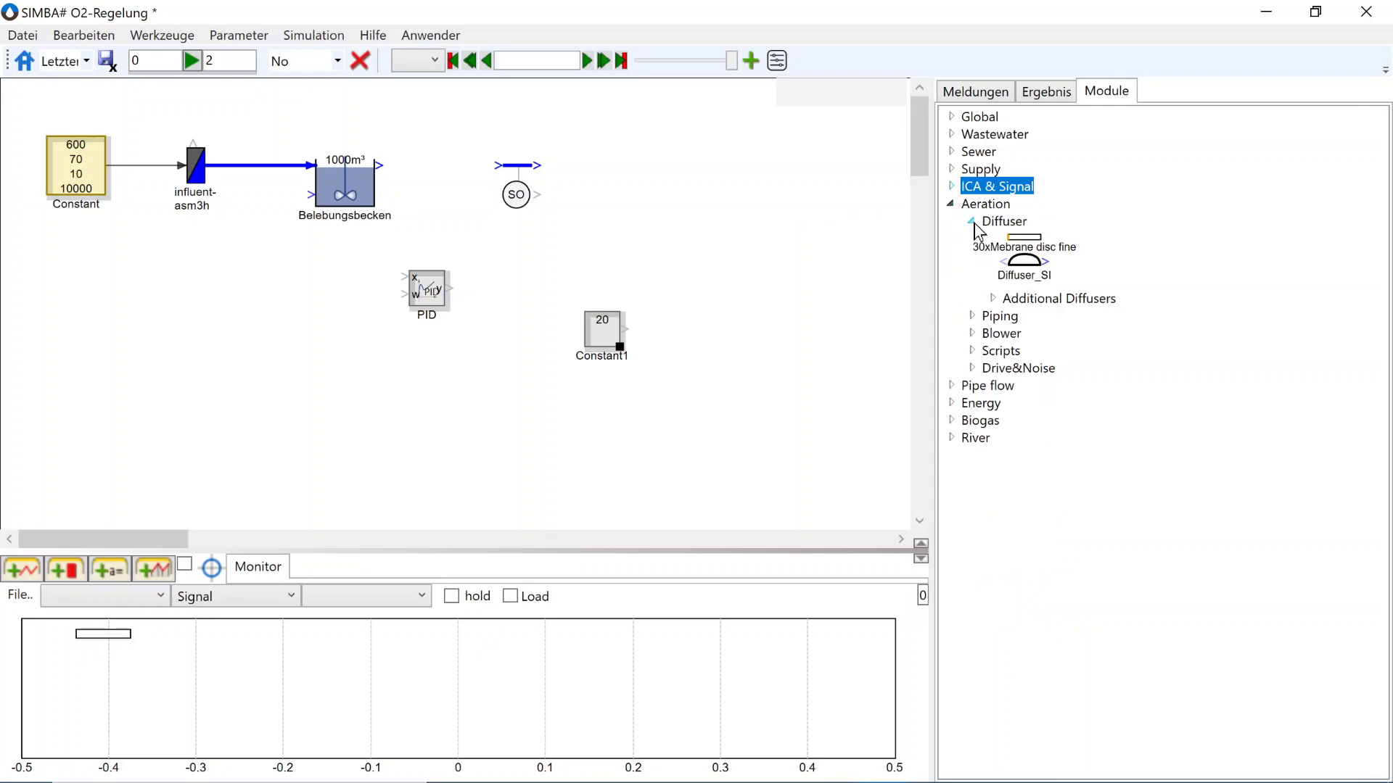
left_click_drag(1034, 270, 230, 291)
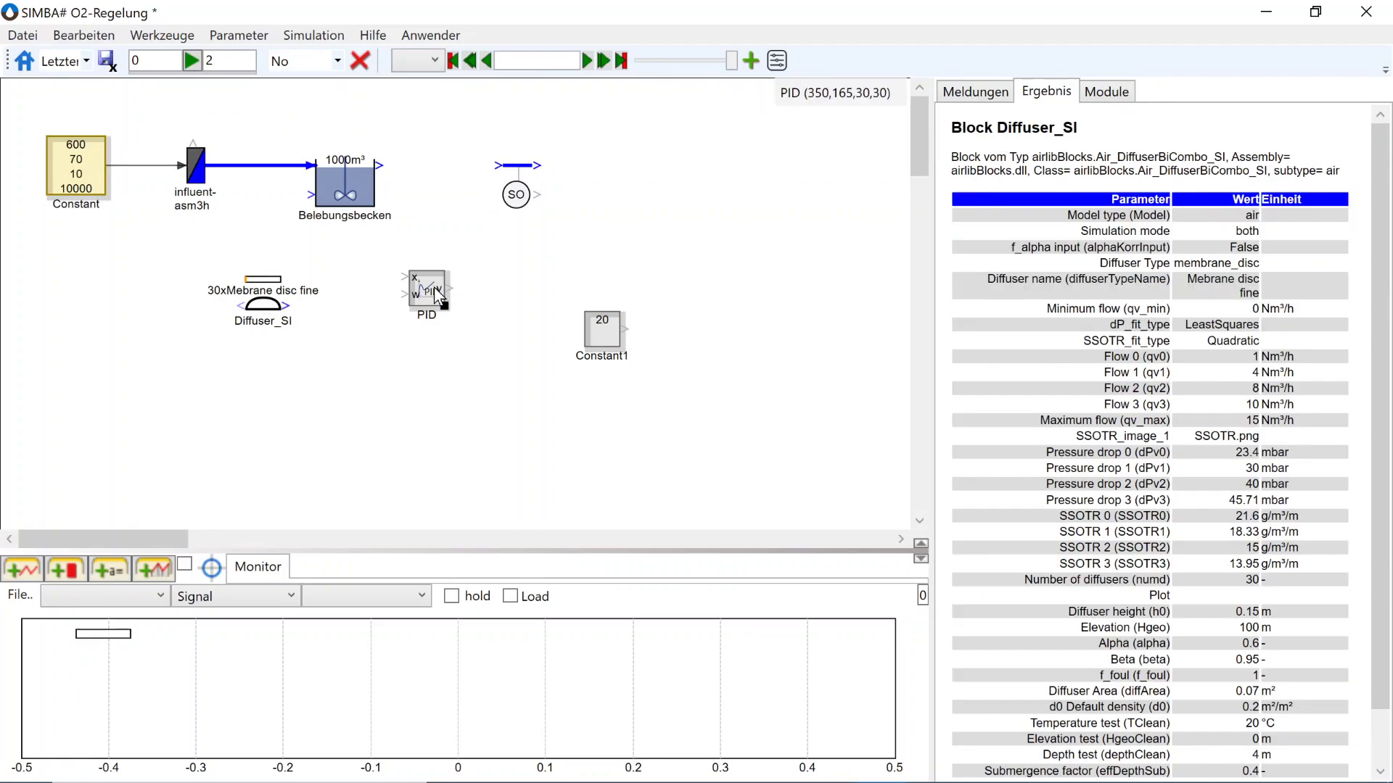
- Move the PID block closer to the diffuser and rotate it 180° so its output faces the diffuser
left_click_drag(435, 294, 394, 323)
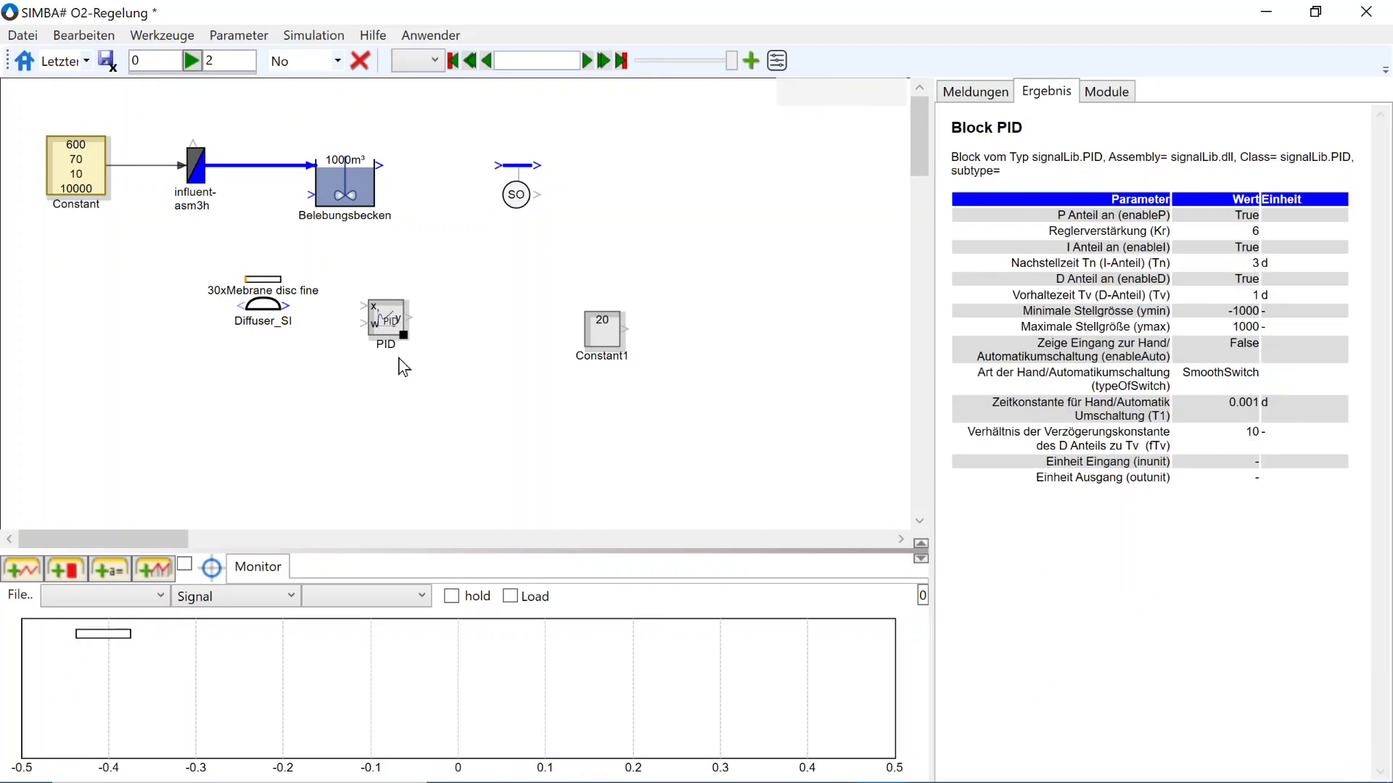
right_click(390, 314)
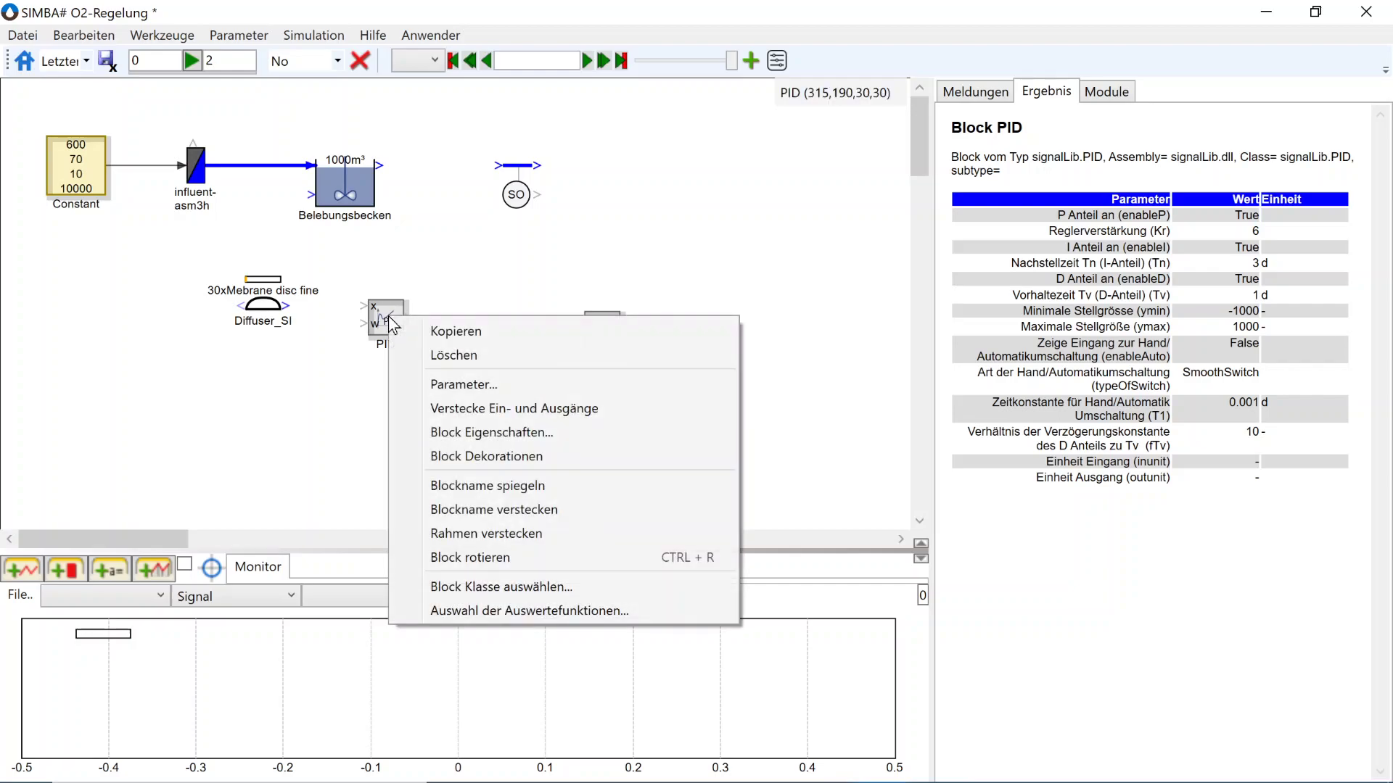
left_click(578, 556)
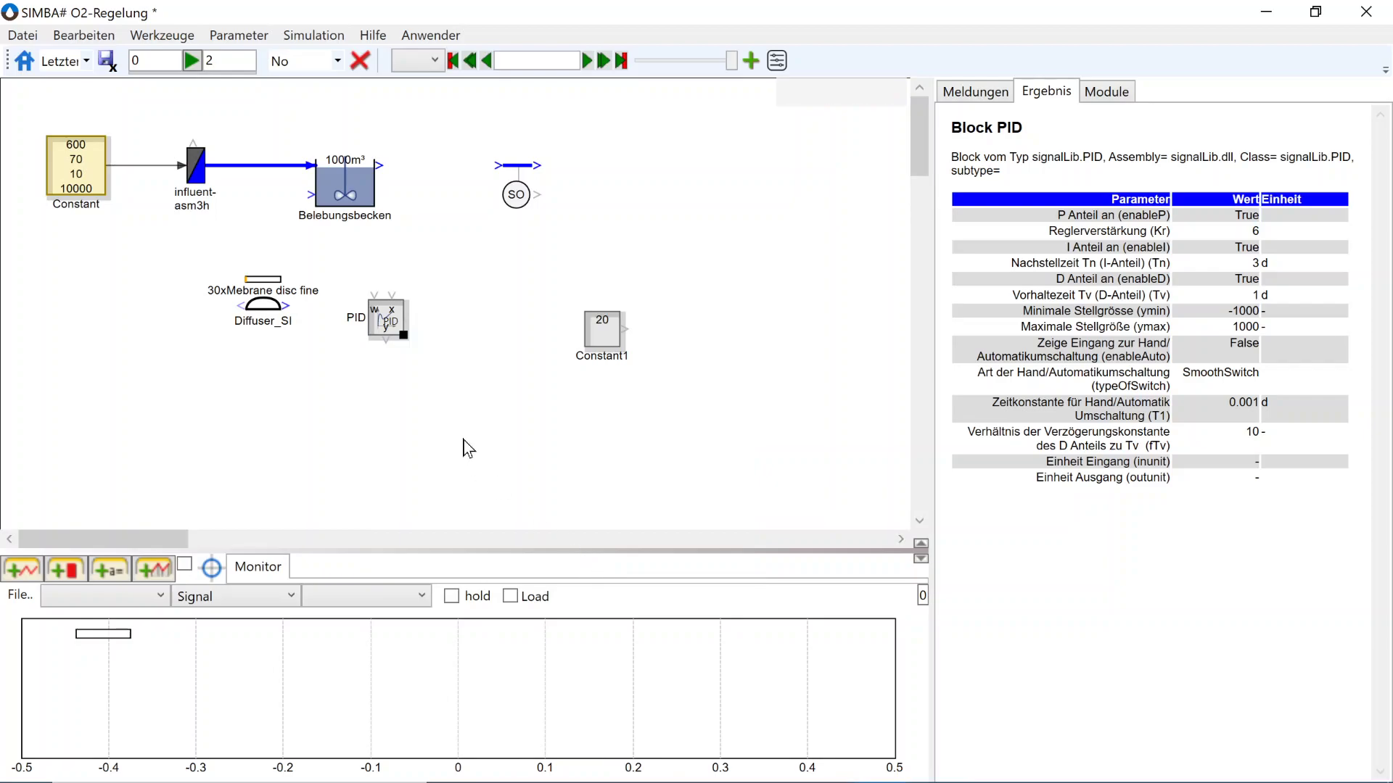
key("ctrl+r")
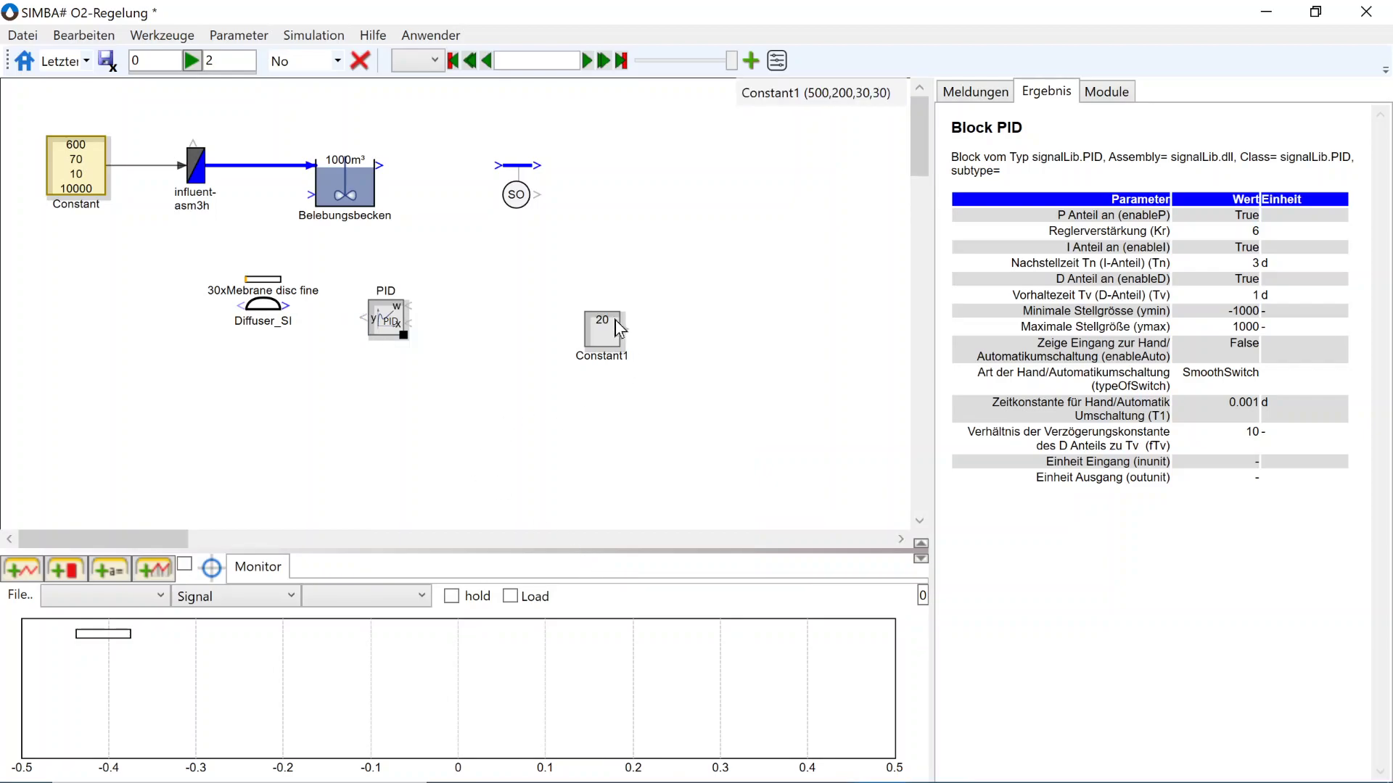
- Rotate the Constant1 block 180° and move it beside the PID block's input side
left_click(603, 335)
key("ctrl+r")
left_click_drag(608, 341, 498, 298)
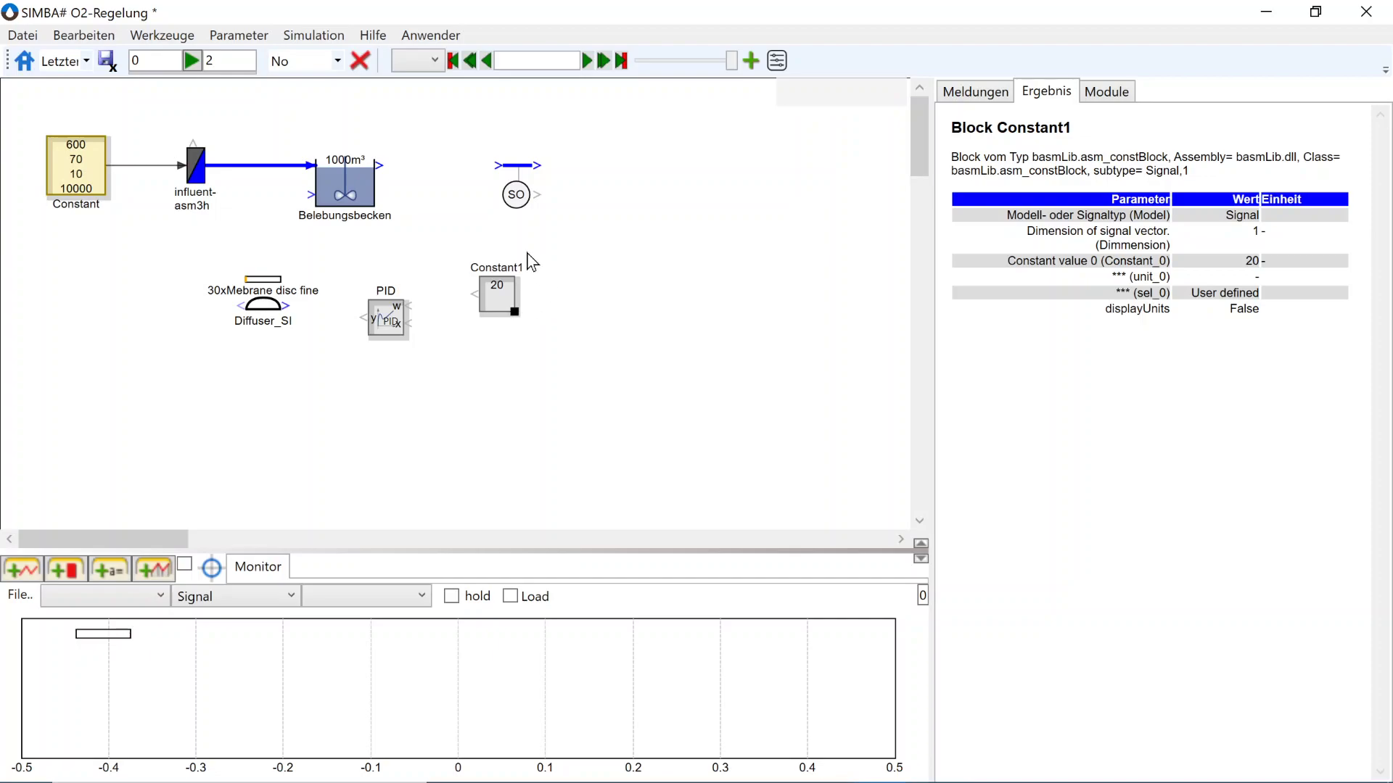
- Connect the Belebungsbecken outlet to the measuring block and its SO signal to the PID's x input
left_click_drag(378, 166, 502, 174)
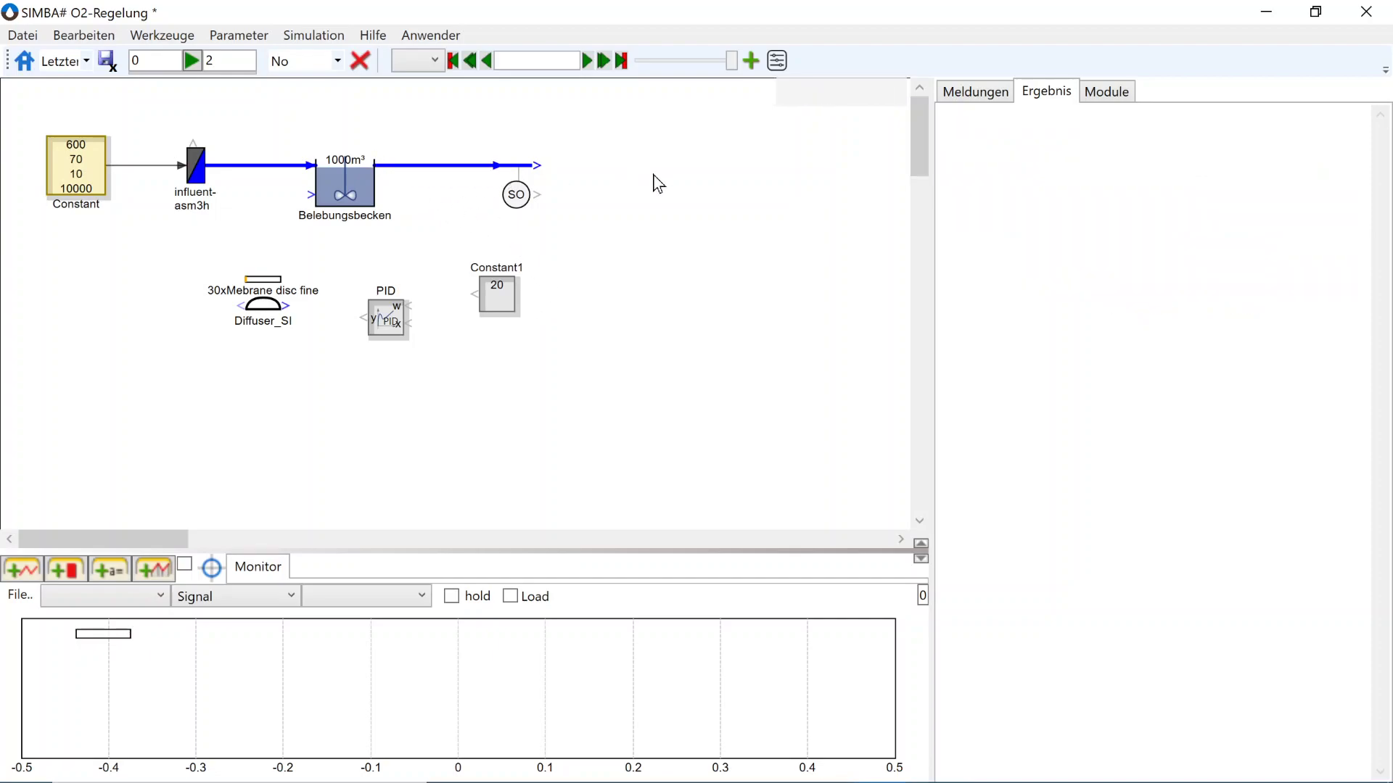
left_click_drag(537, 195, 412, 331)
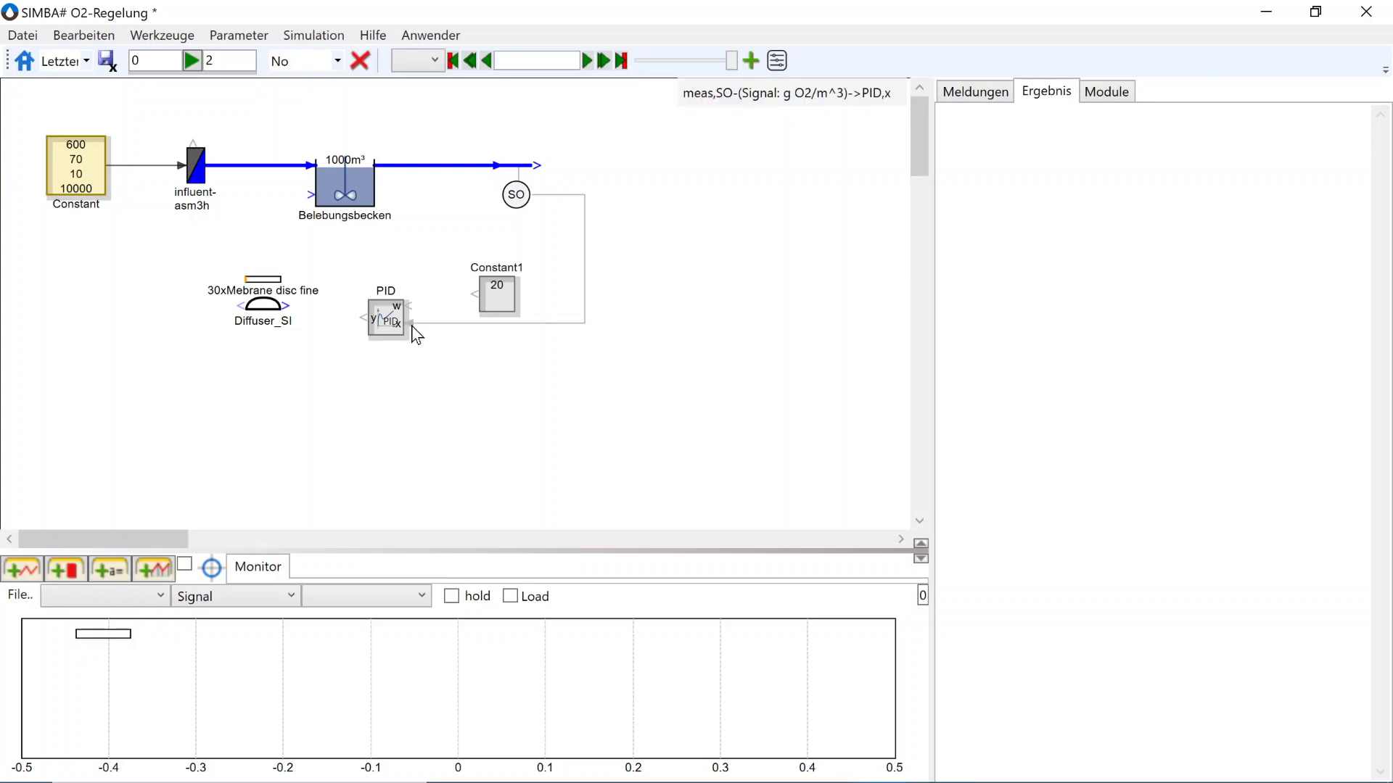
- Rename the Constant1 block as O2-Sollwert and set its constant value to 2
double_click(497, 277)
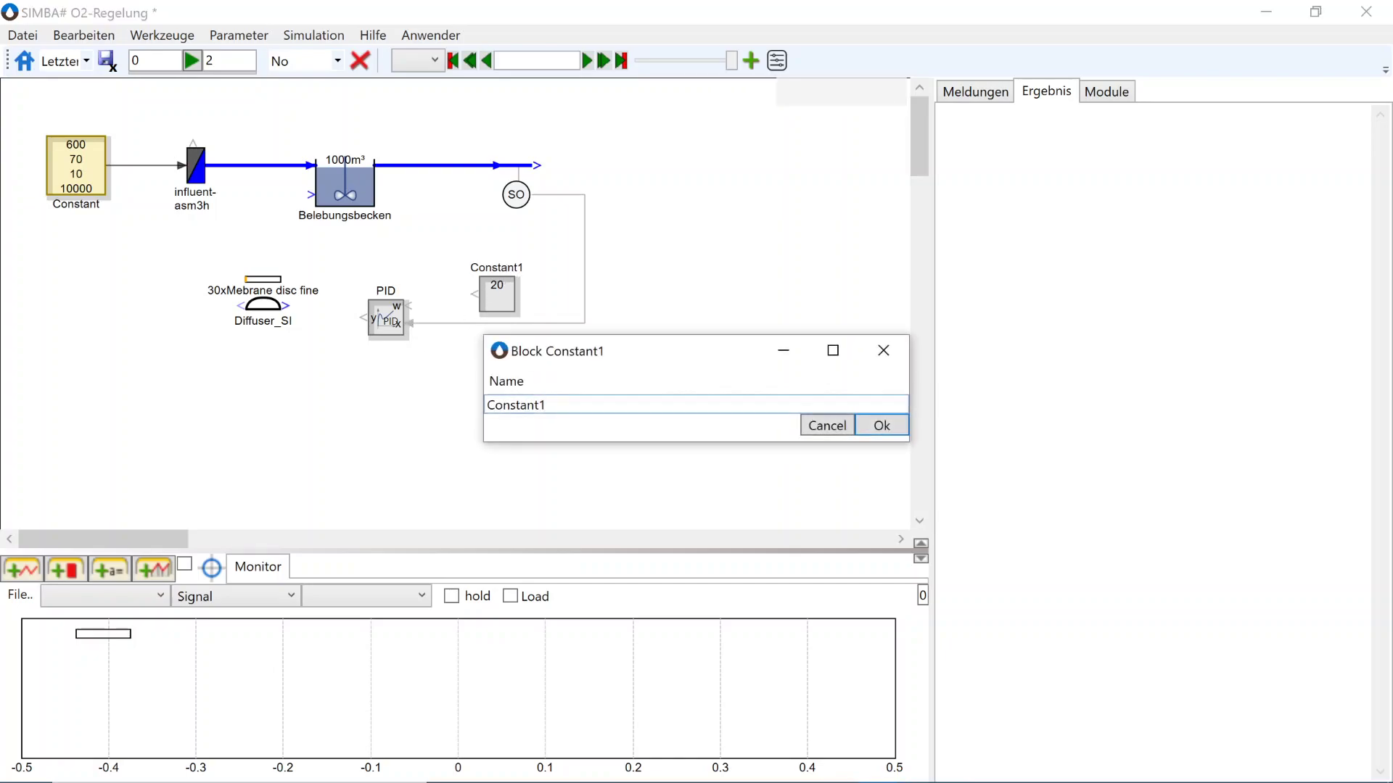
type("O2")
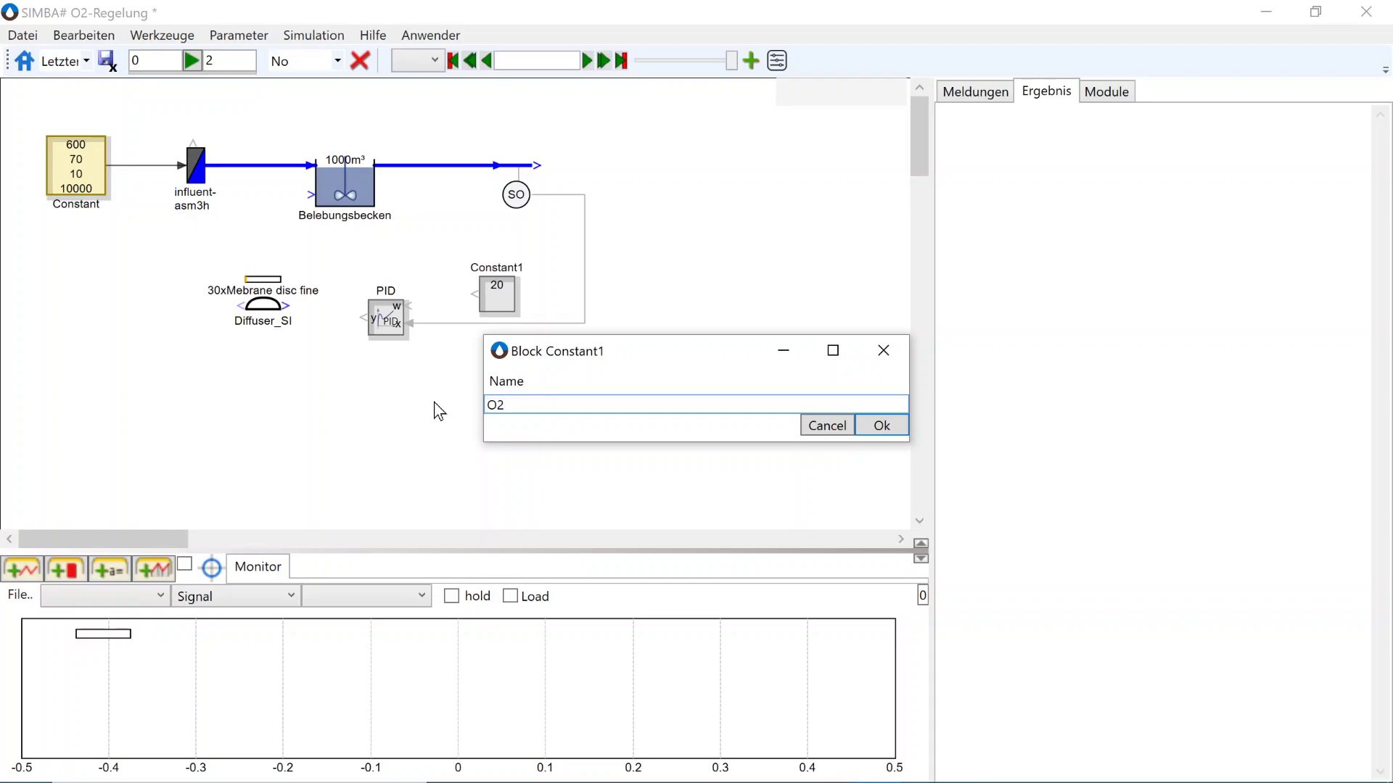
type("-Sollwert")
left_click(882, 428)
double_click(497, 298)
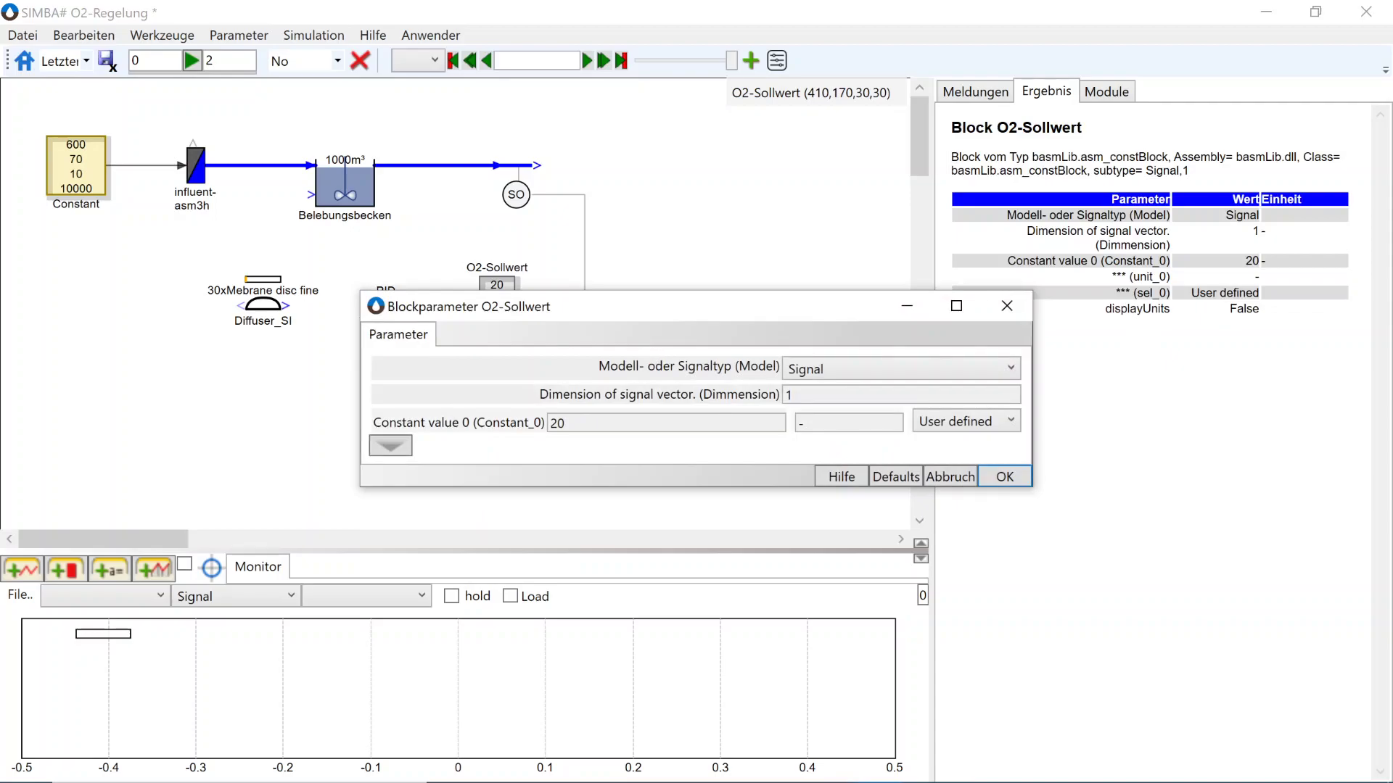
left_click_drag(747, 419, 479, 420)
type("2")
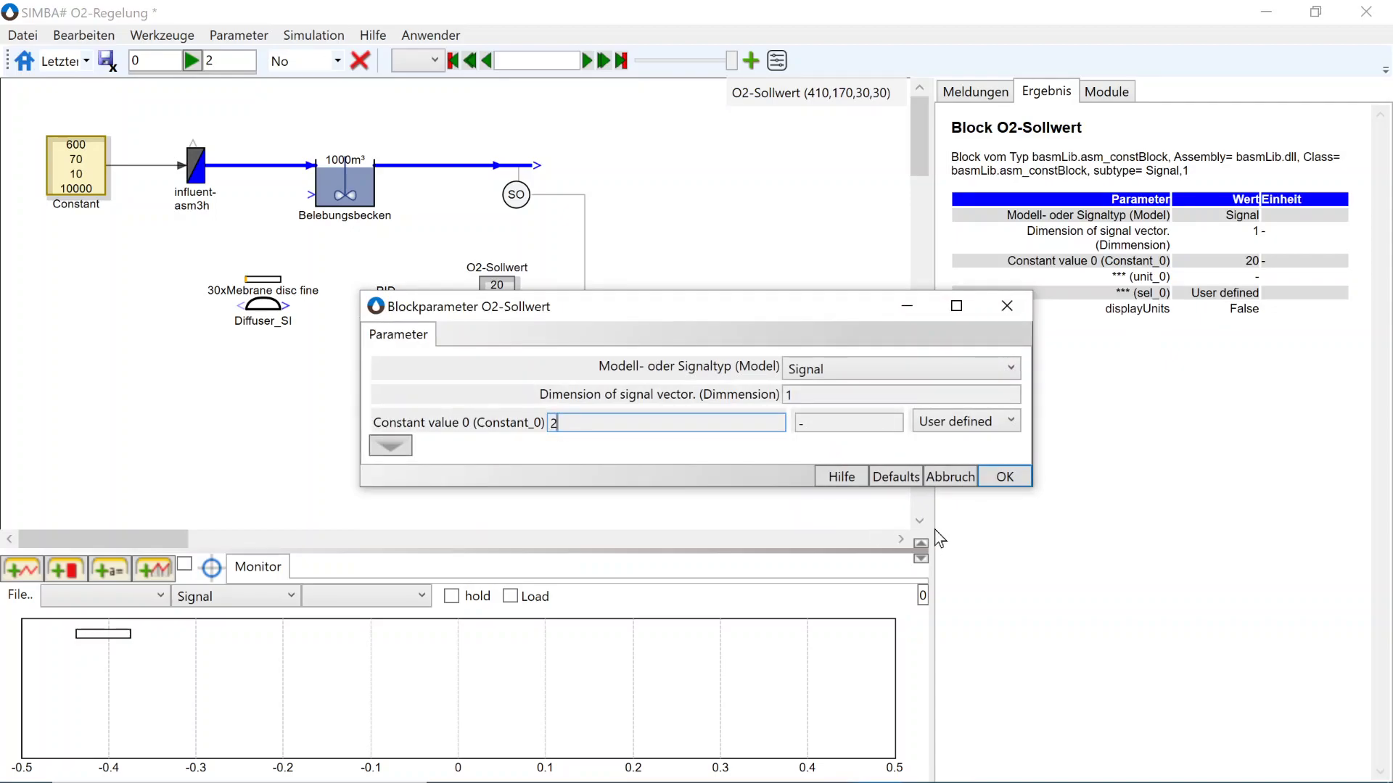
left_click(1004, 478)
- Reduce the O2-Sollwert block's height, align it with the PID and connect it to the PID's w input
left_click_drag(515, 315, 410, 305)
left_click(493, 302)
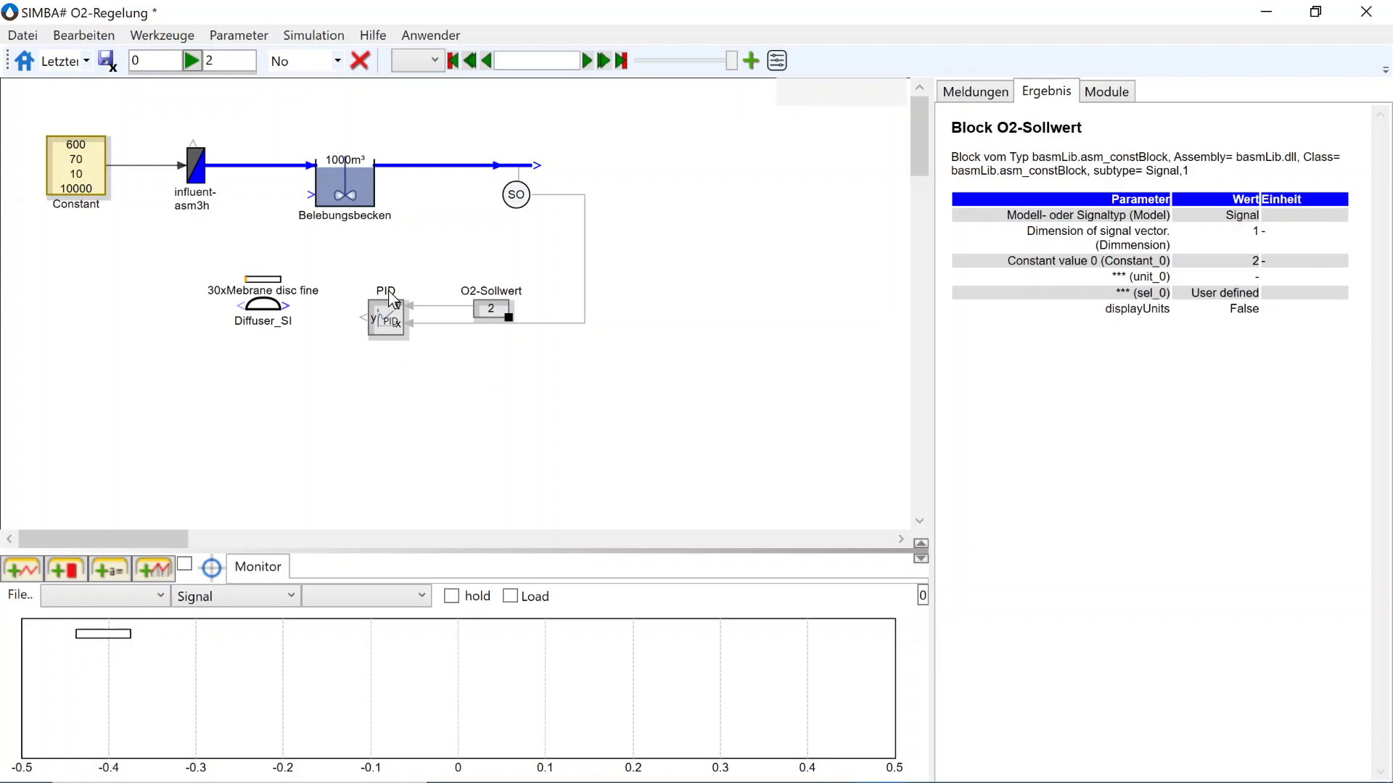
- Rename the PID block as O2-PI
left_click(488, 391)
double_click(392, 300)
type("O2-PI")
left_click(882, 426)
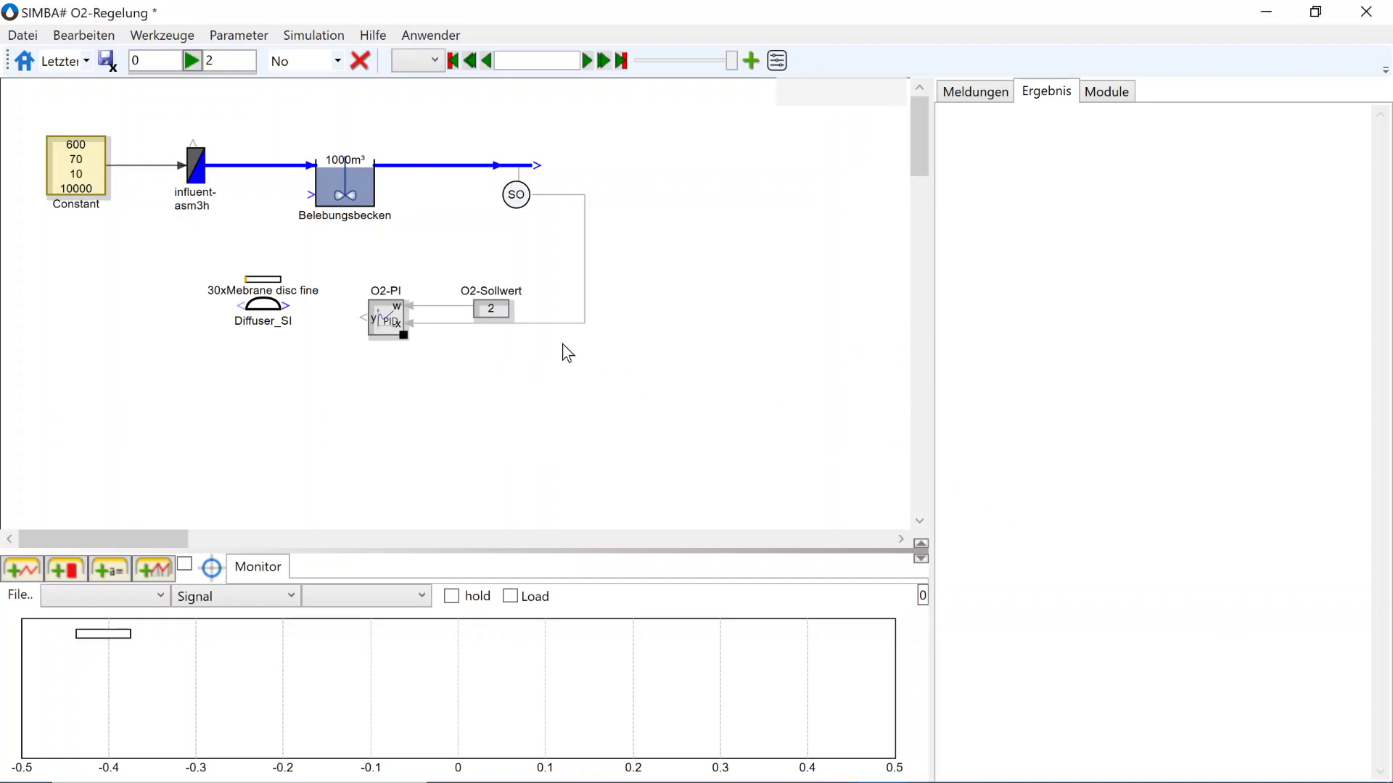
- Disable the D component of the O2-PI block and set its gain Kr to 15*1000 and reset time Tn to 10/24/60 d
double_click(398, 321)
left_click(459, 420)
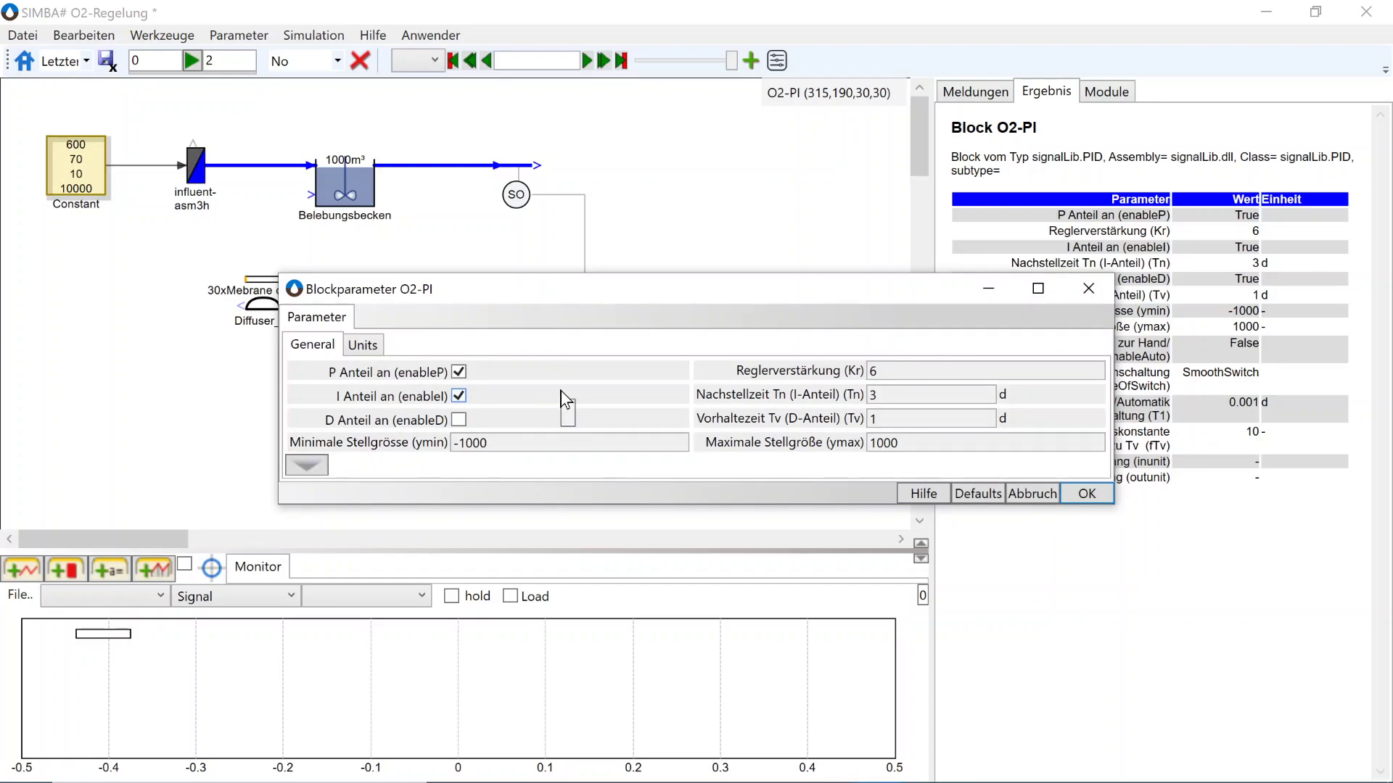
left_click(873, 371)
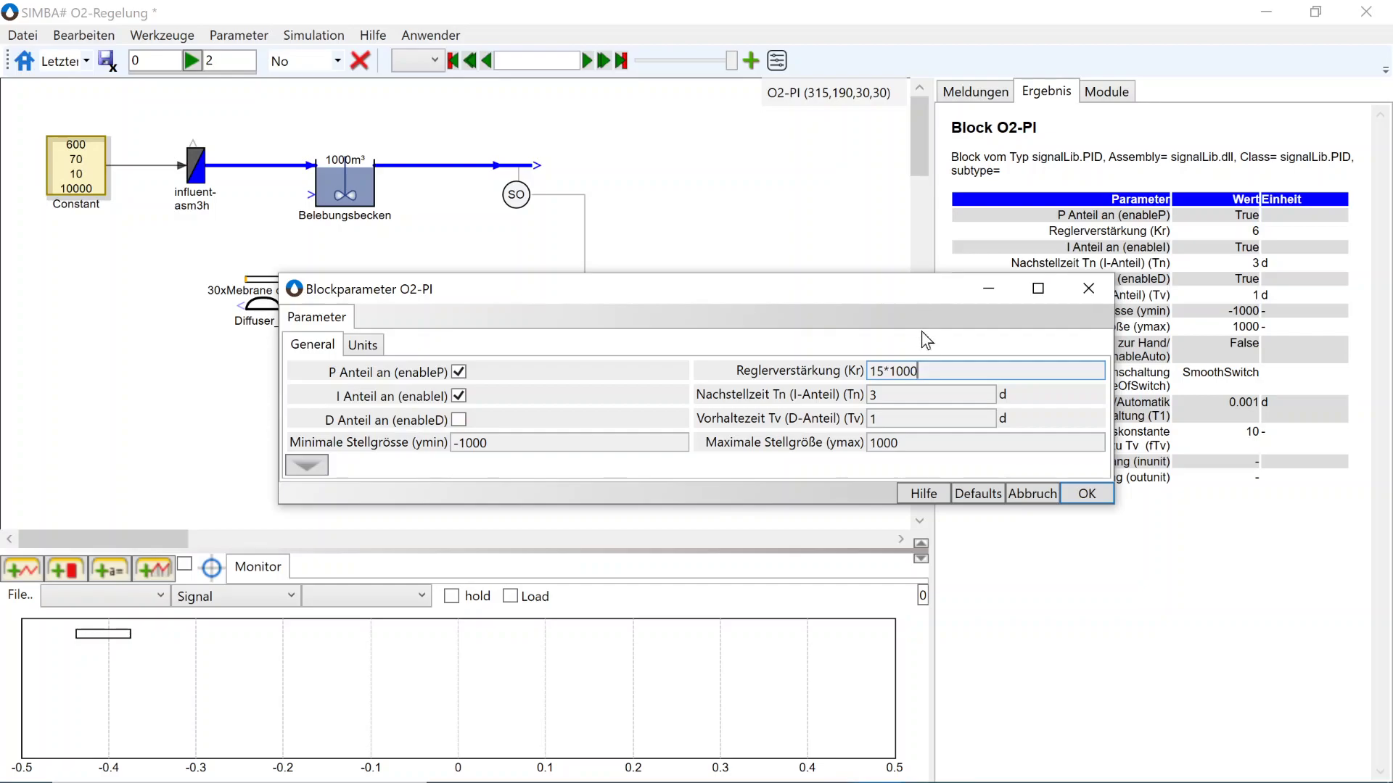
left_click(919, 394)
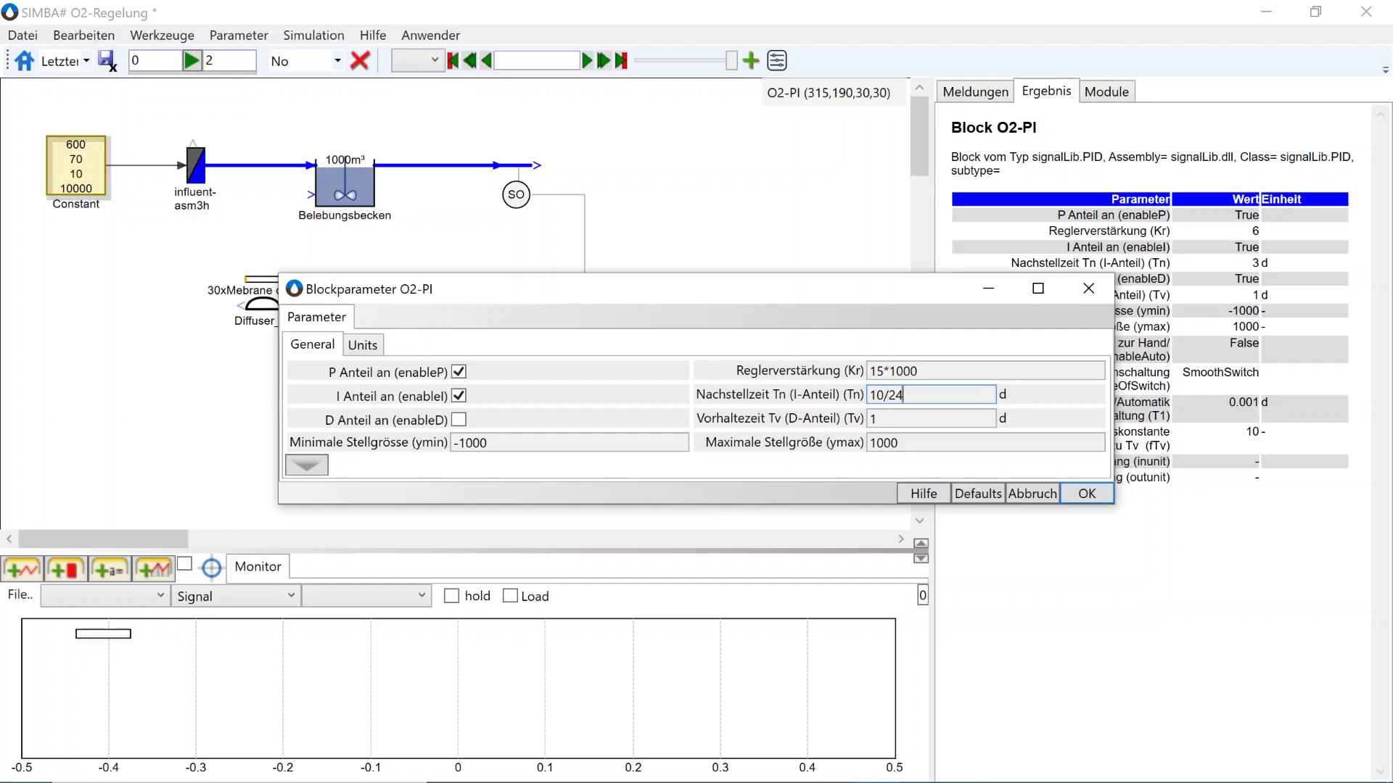
type("10/24/60")
- Set the O2-PI controller's minimum output ymin to 0 and maximum output ymax to 1000000, and apply the parameters
left_click(560, 440)
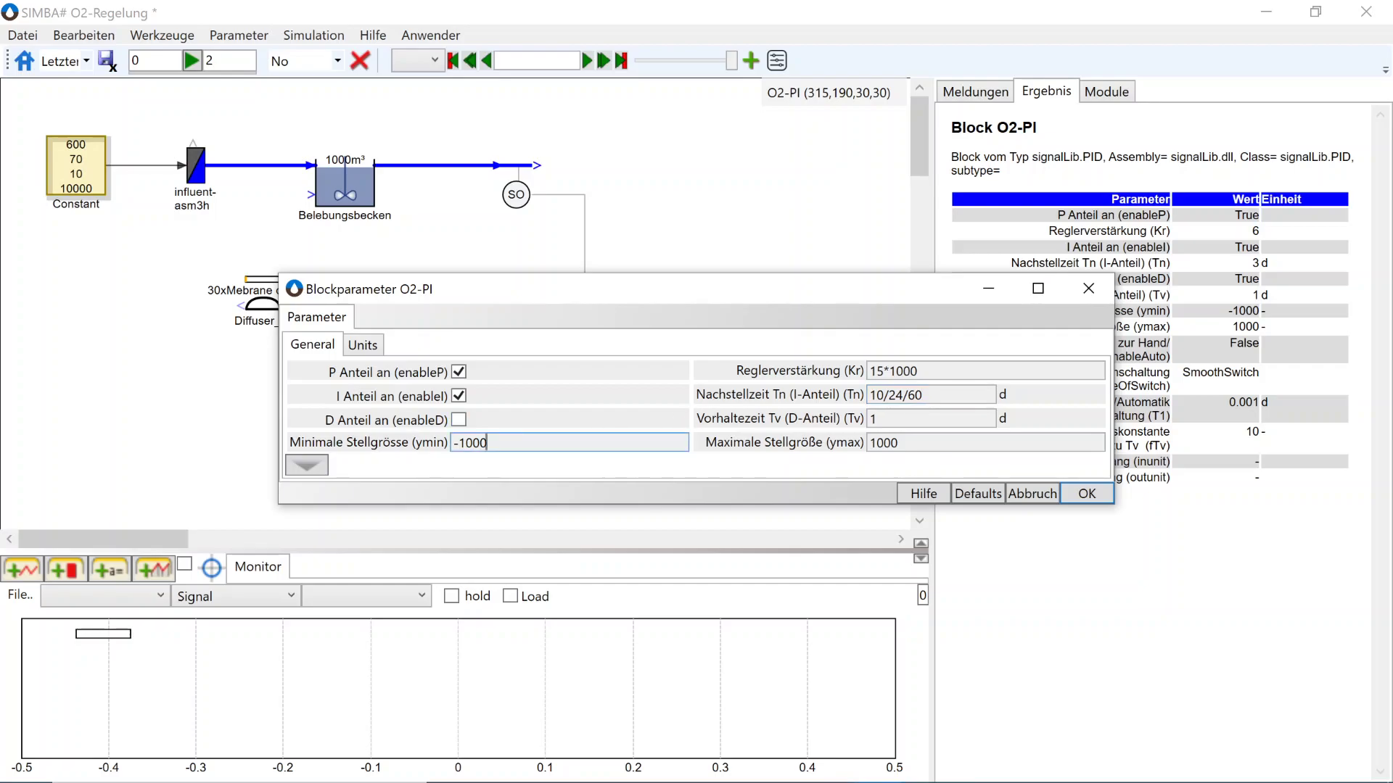
type("0")
key("Tab")
type("000")
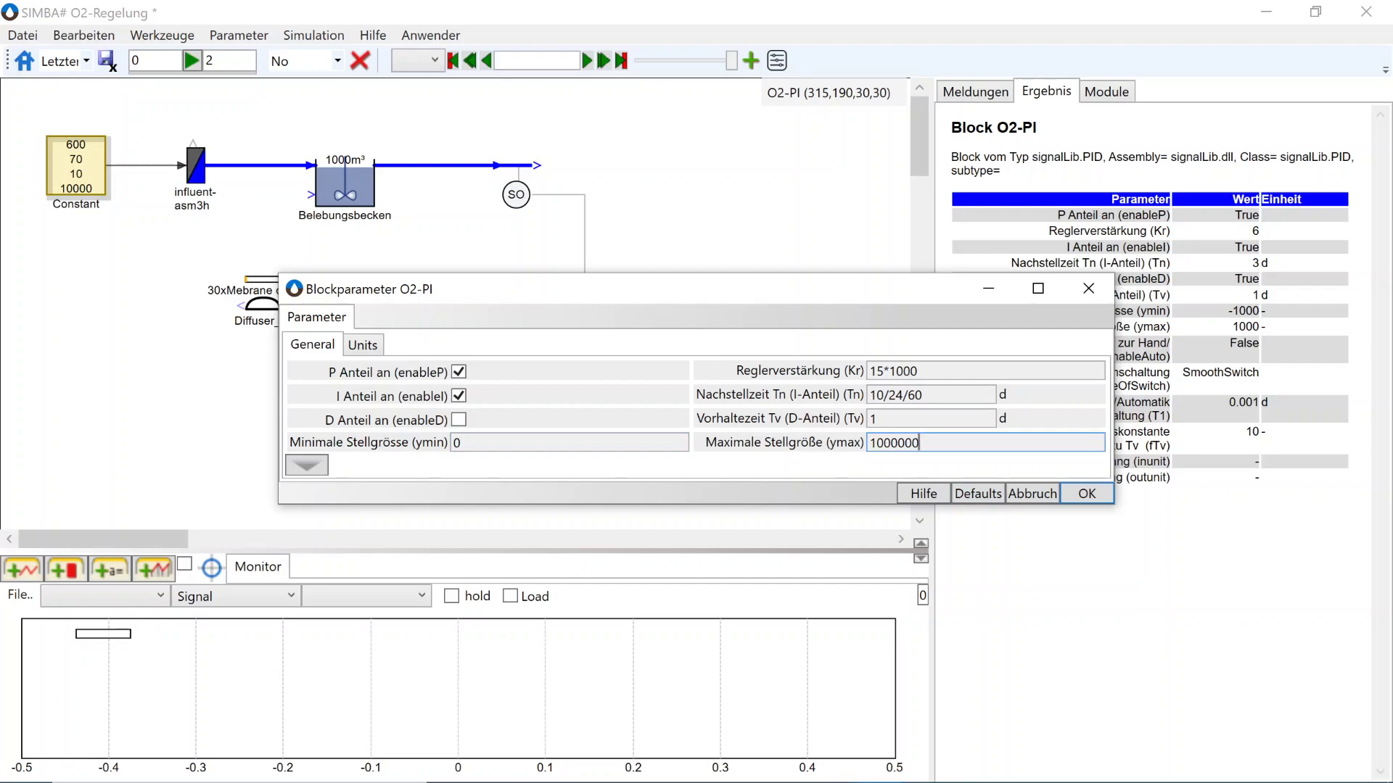
left_click(1085, 493)
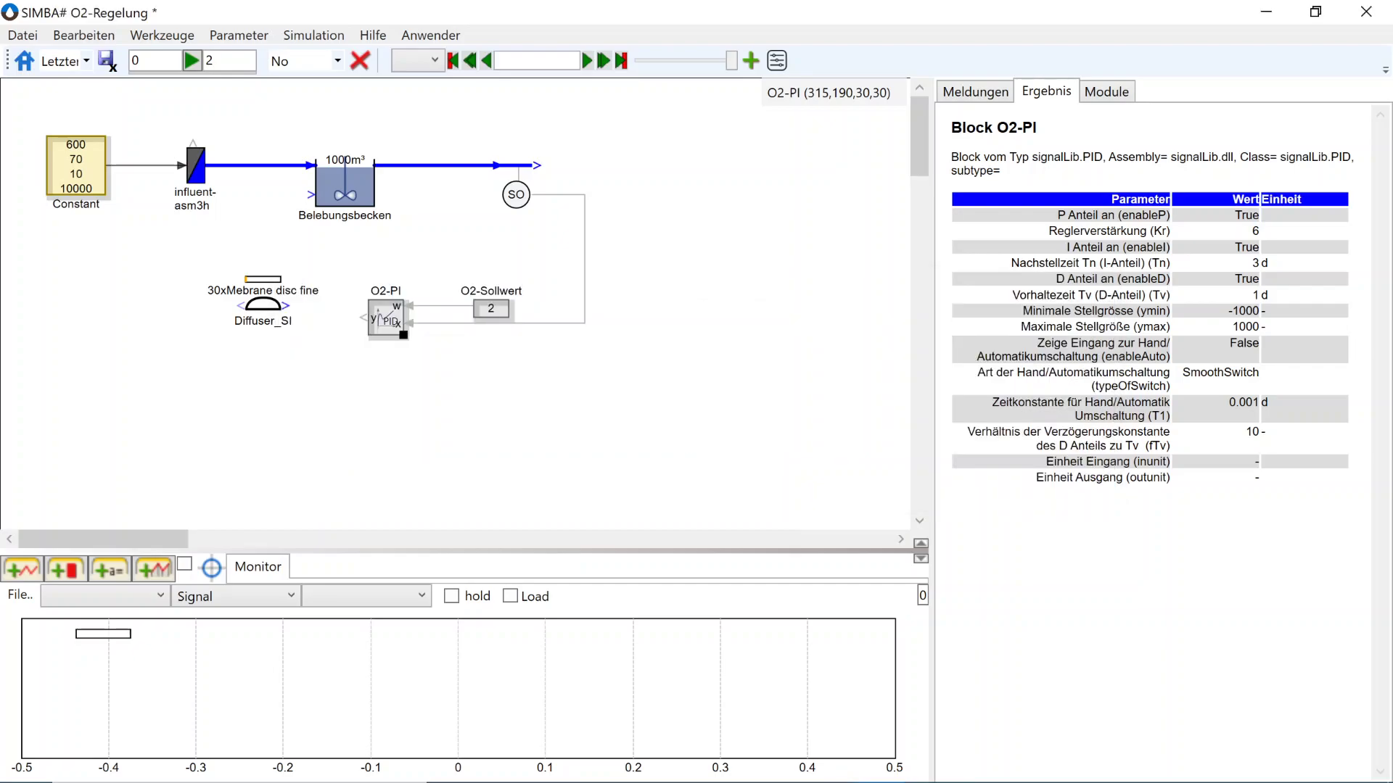
- Rename the Diffuser_SI block as Belüfter
double_click(253, 322)
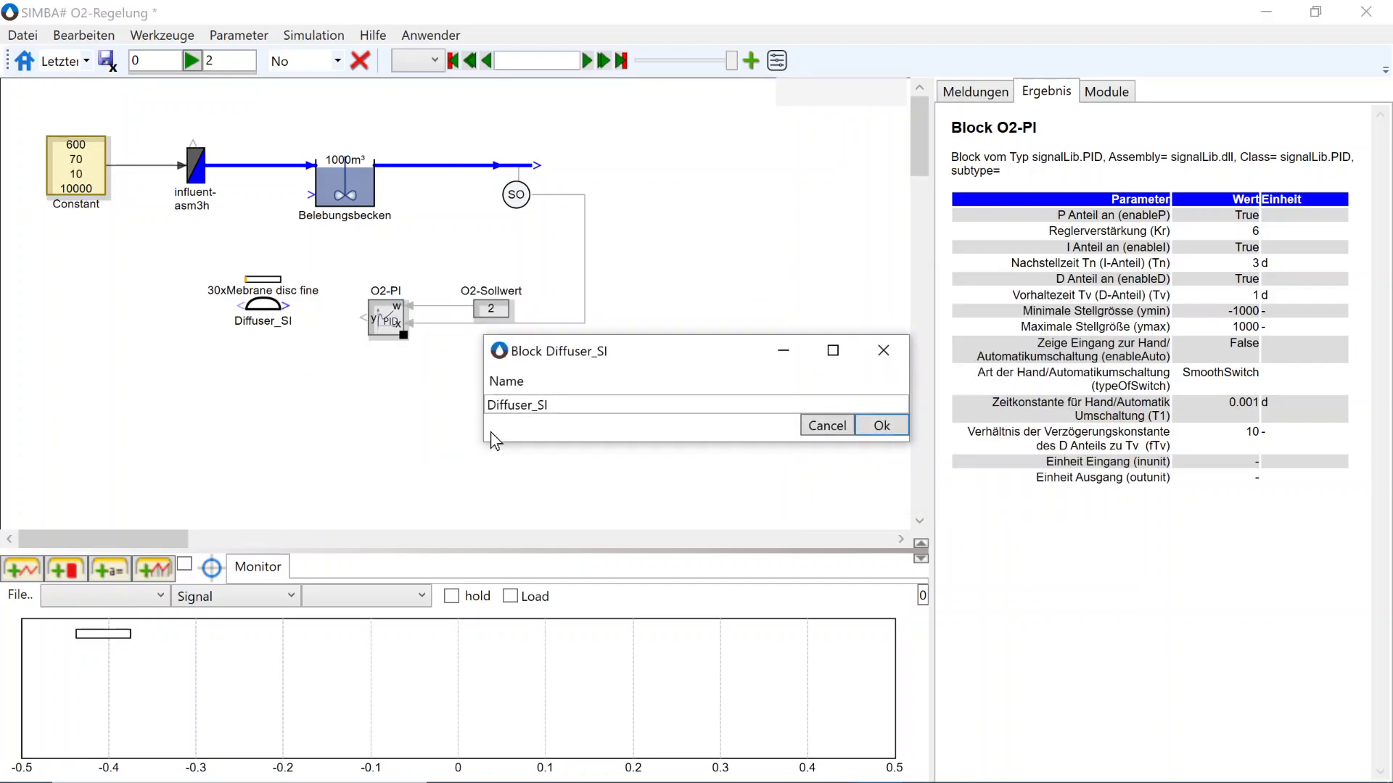
type("Be")
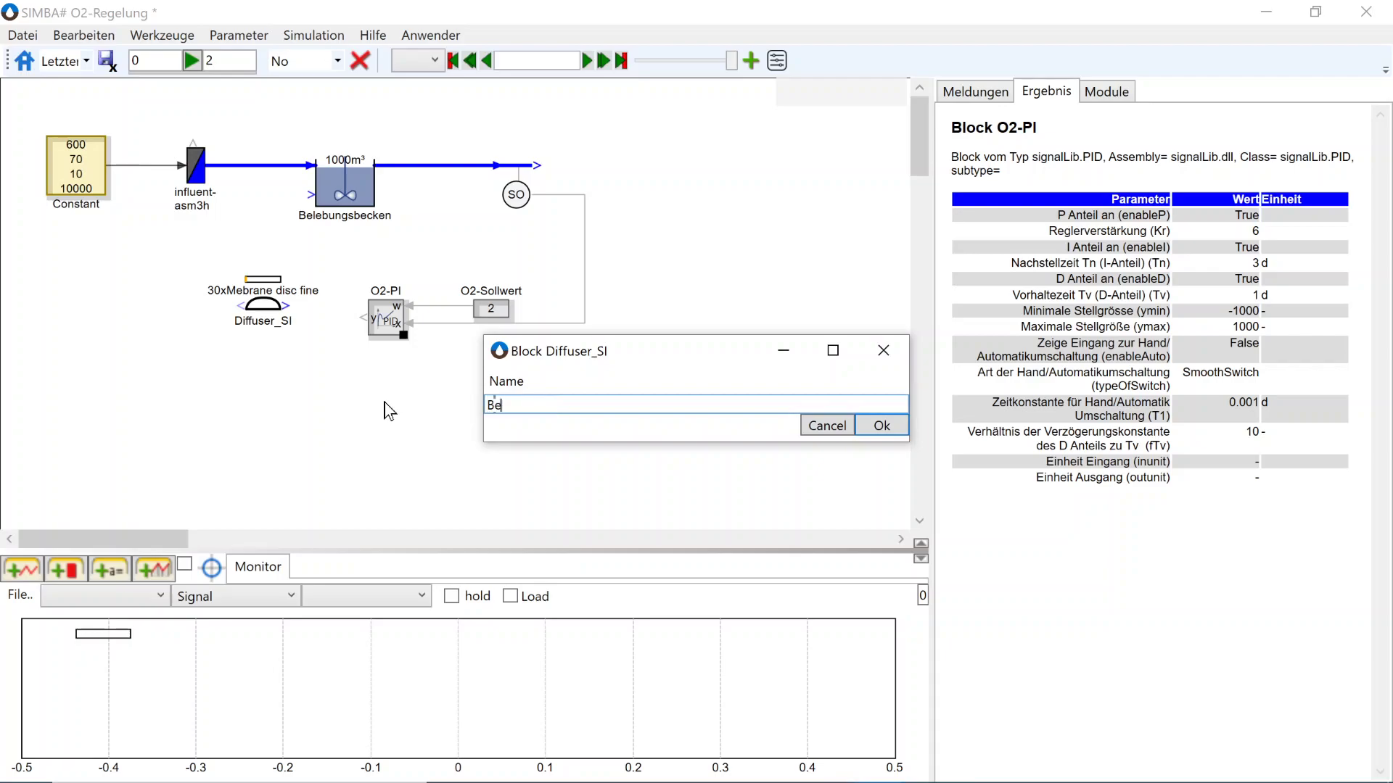
type("lüfter")
left_click(879, 427)
- Set the Belüfter block's number of diffusers to 1500 and its simulation mode to onlyO2input
double_click(262, 306)
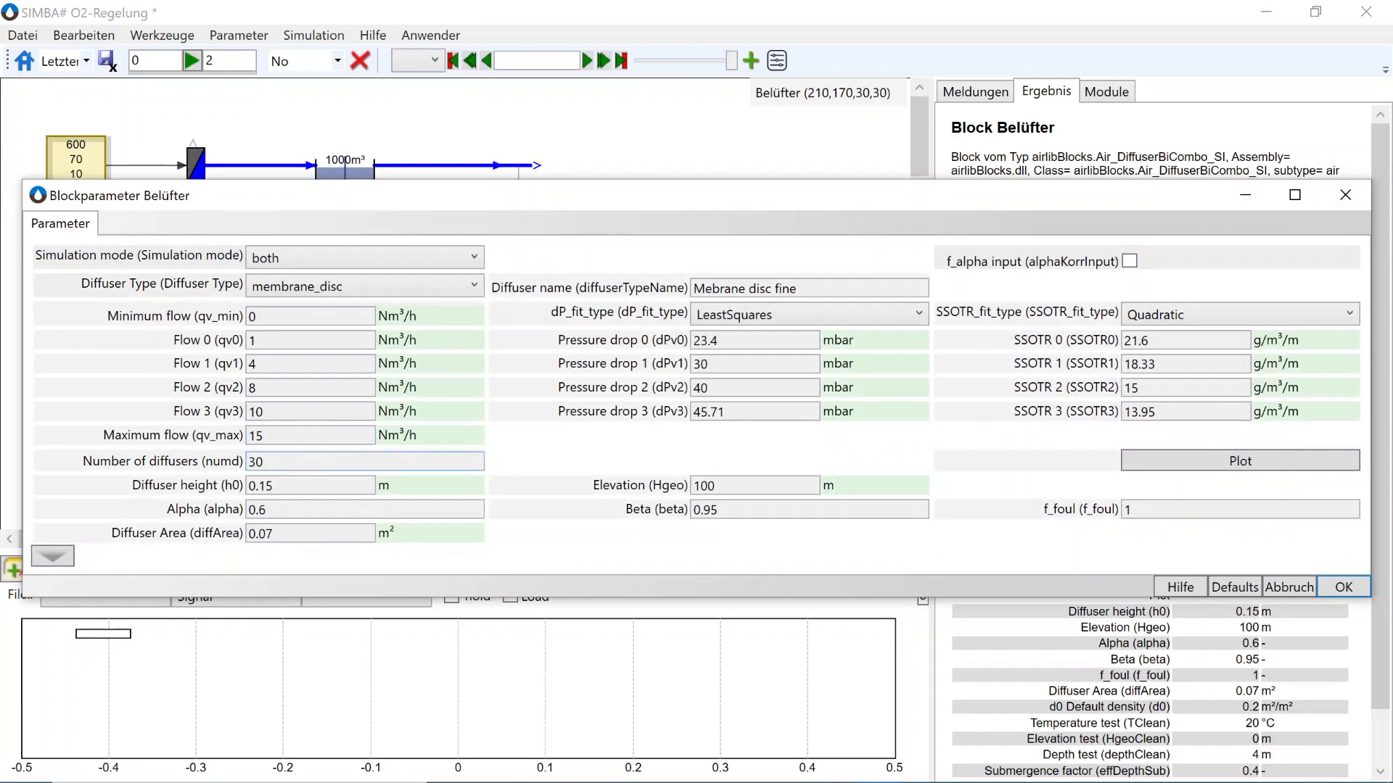
key("BackSpace")
key("BackSpace")
type("15")
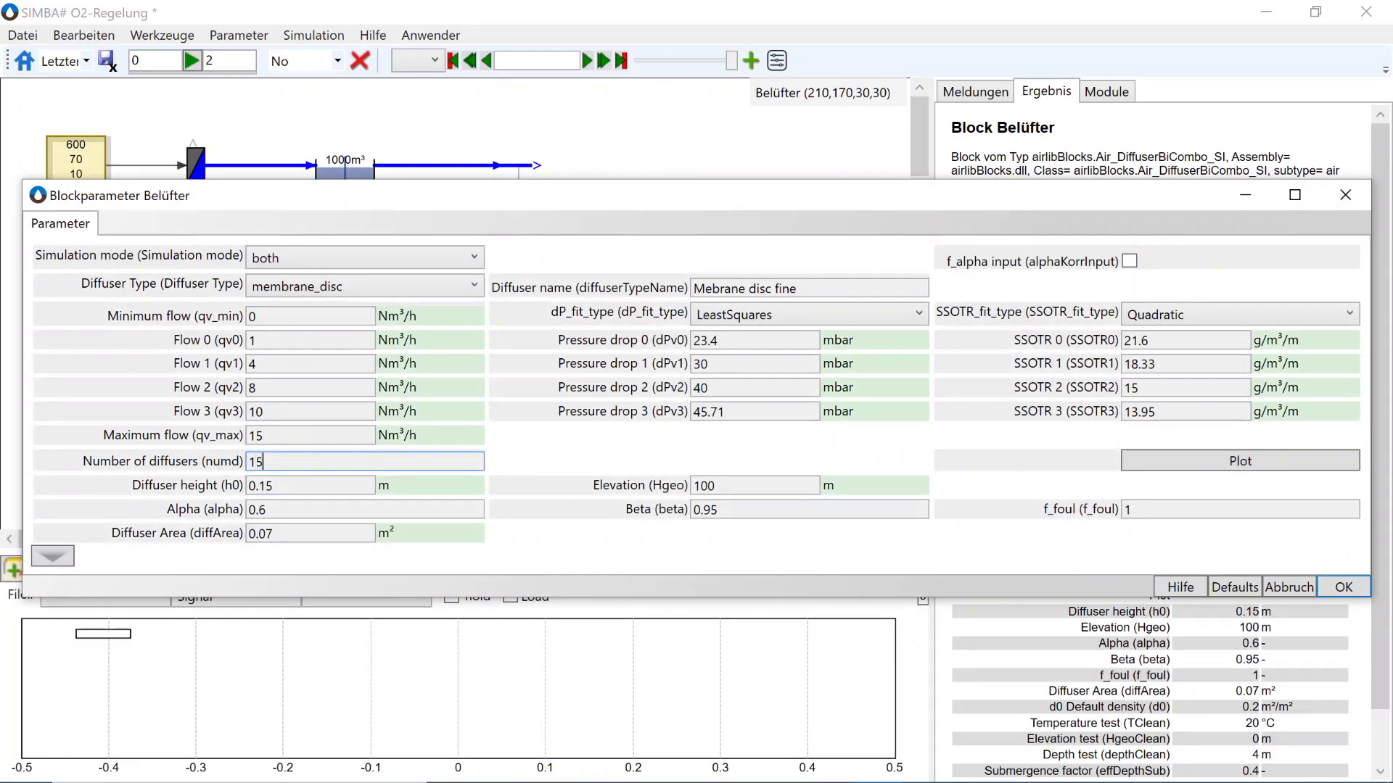
type("00")
left_click(303, 258)
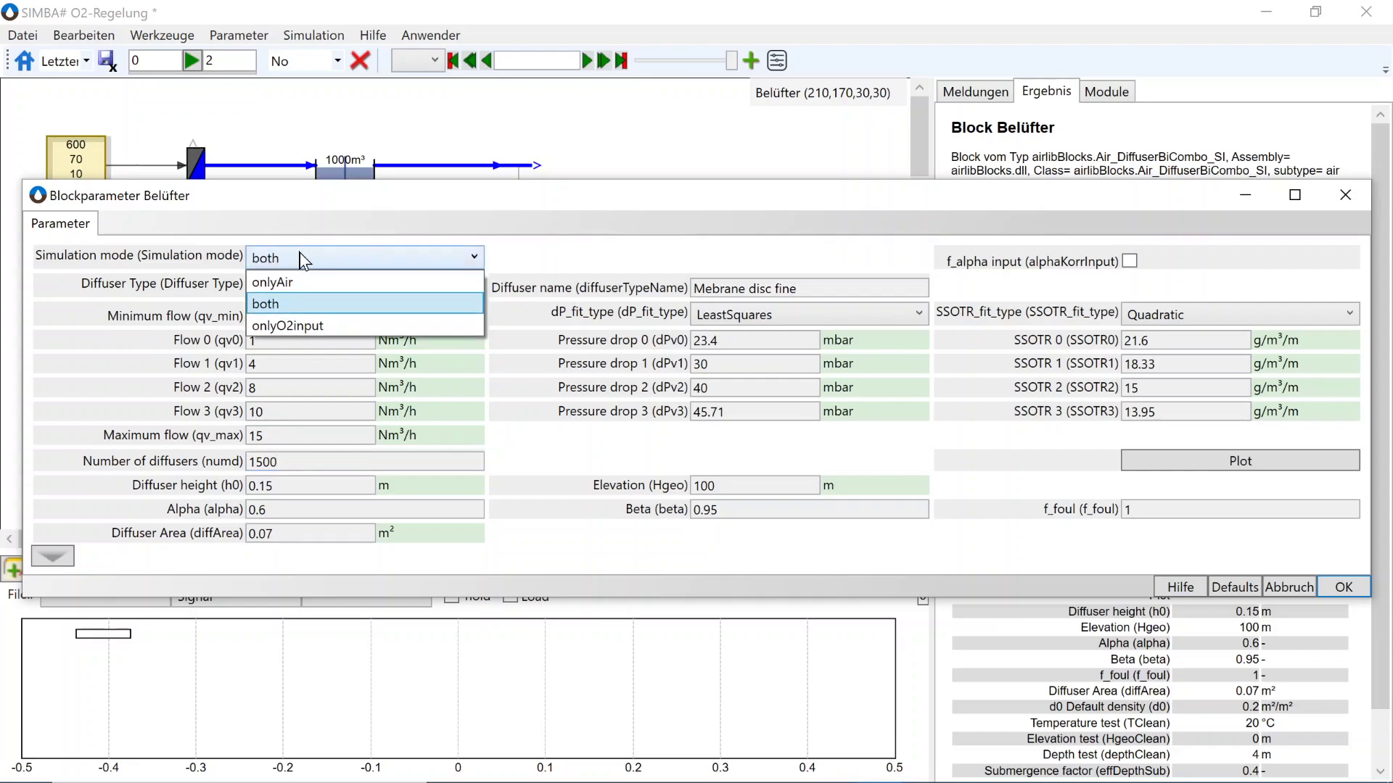
left_click(403, 333)
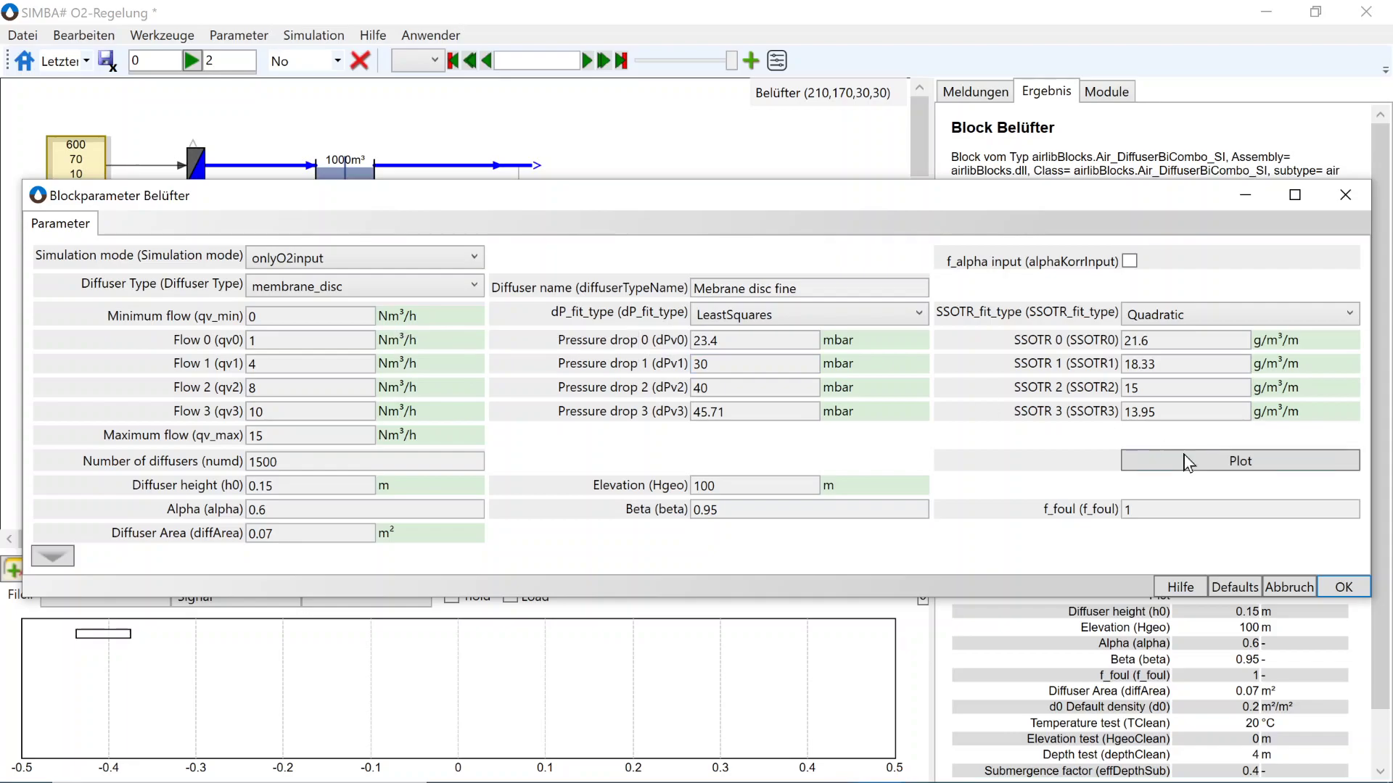
left_click(1349, 587)
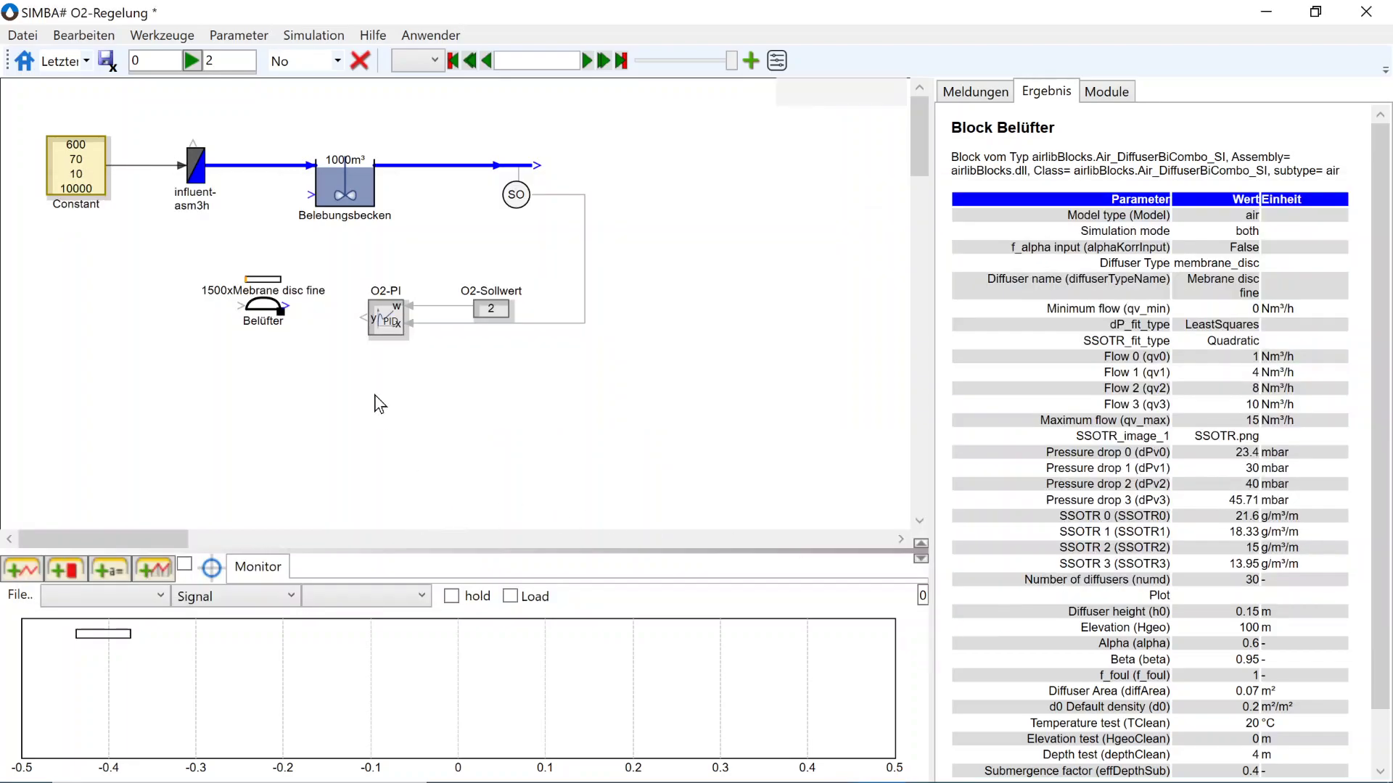
- Rotate the Belüfter block 180° and connect it between the O2-PI output y and the Belebungsbecken's oxygen input
key("ctrl+r")
key("ctrl+r")
mouse_move(372, 317)
left_mouse_down()
mouse_move(283, 305)
mouse_move(202, 325)
mouse_move(239, 224)
mouse_move(313, 195)
left_mouse_up()
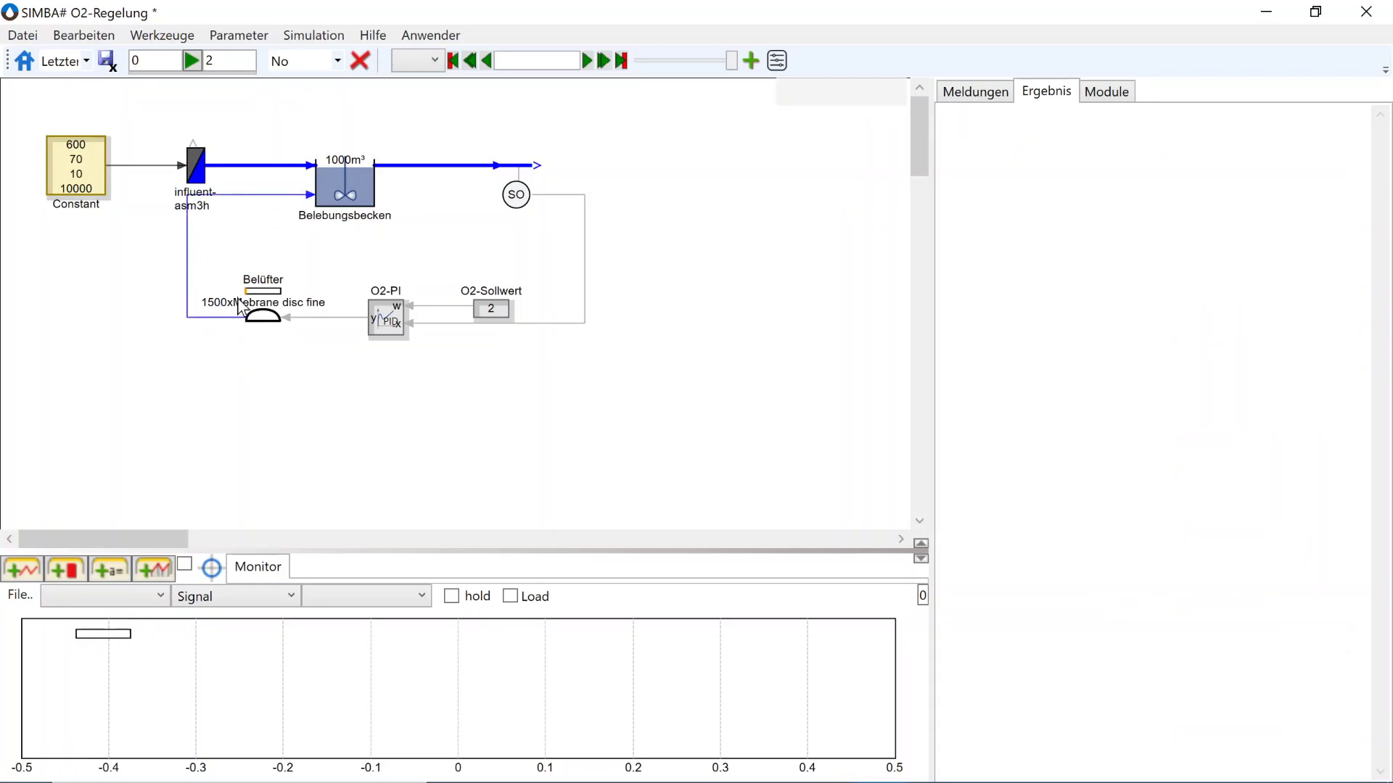
- Move the Belüfter block closer to O2-PI and shift the vertical segment of its line to the Belebungsbecken toward the tank
left_click_drag(263, 315, 291, 316)
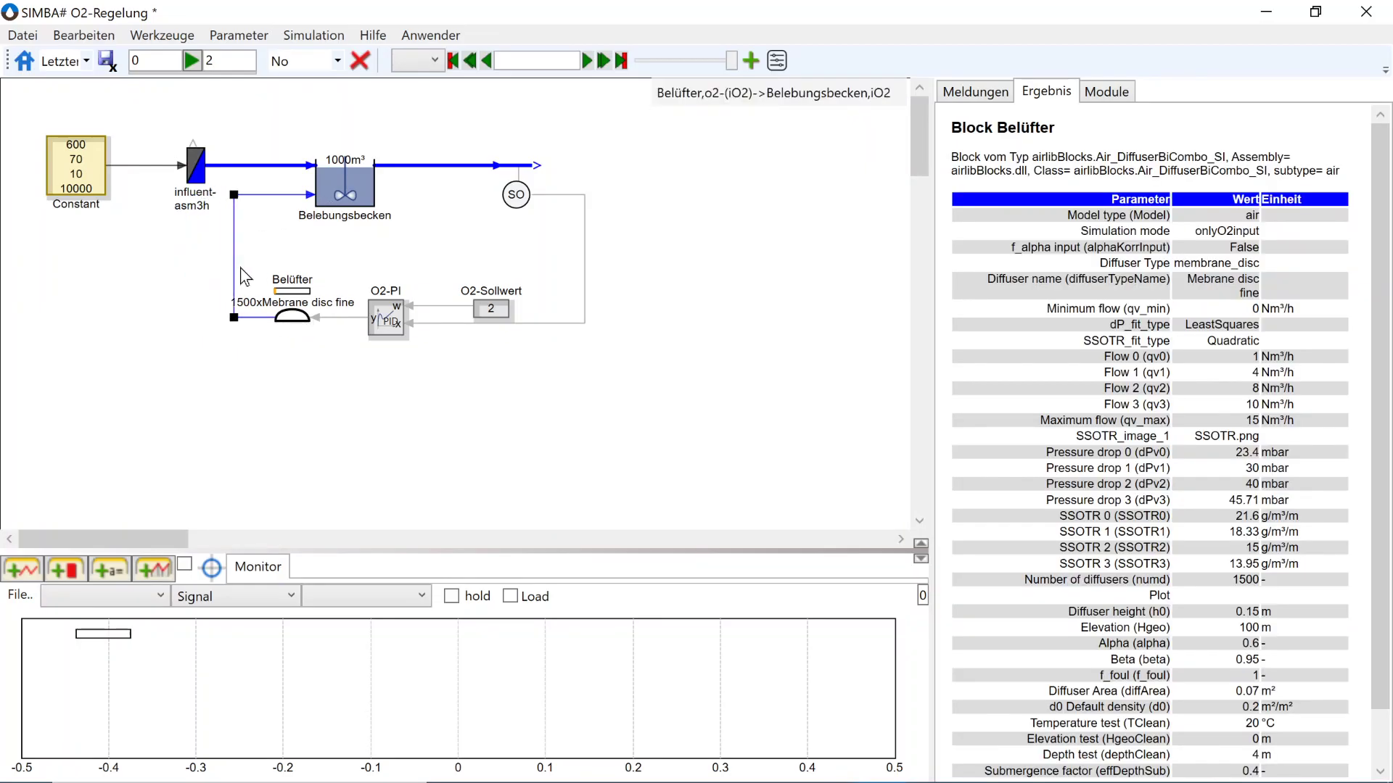
left_click_drag(234, 276, 239, 276)
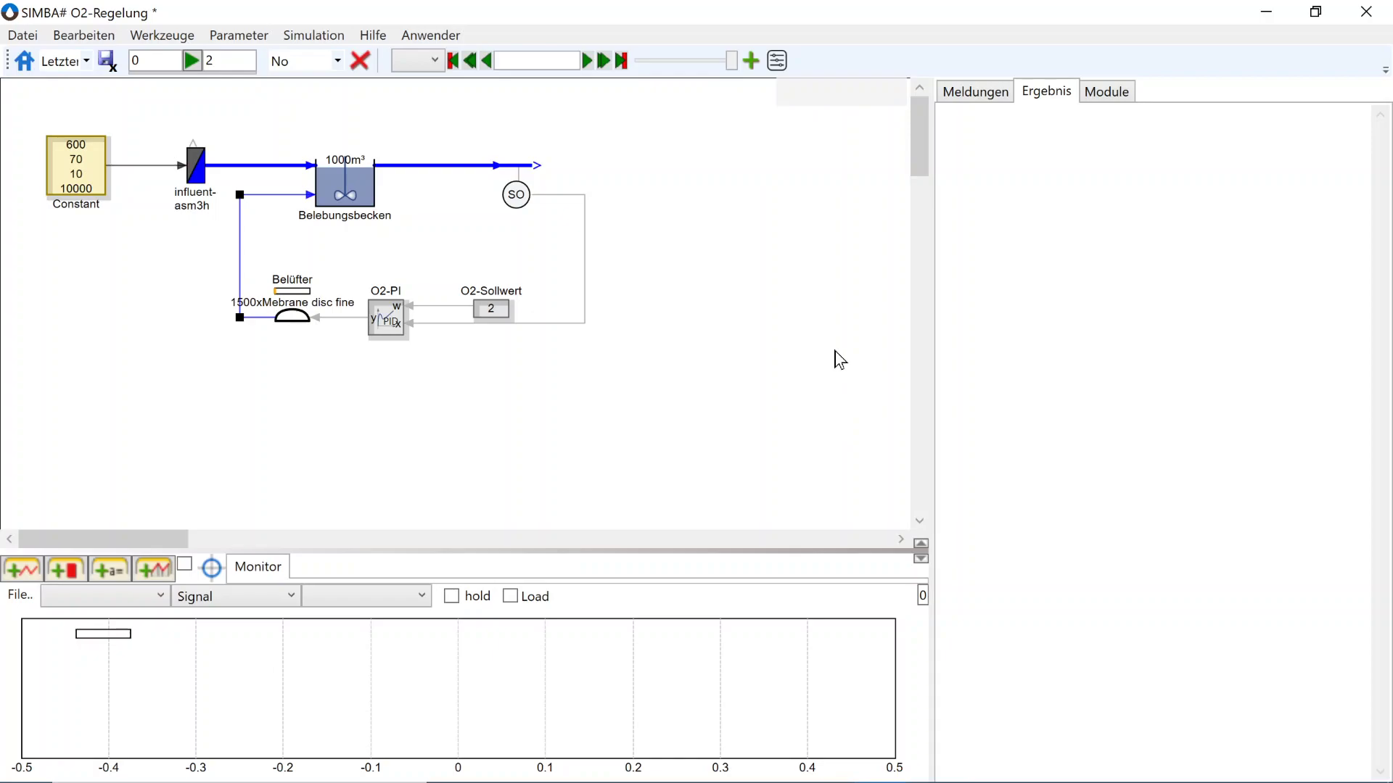